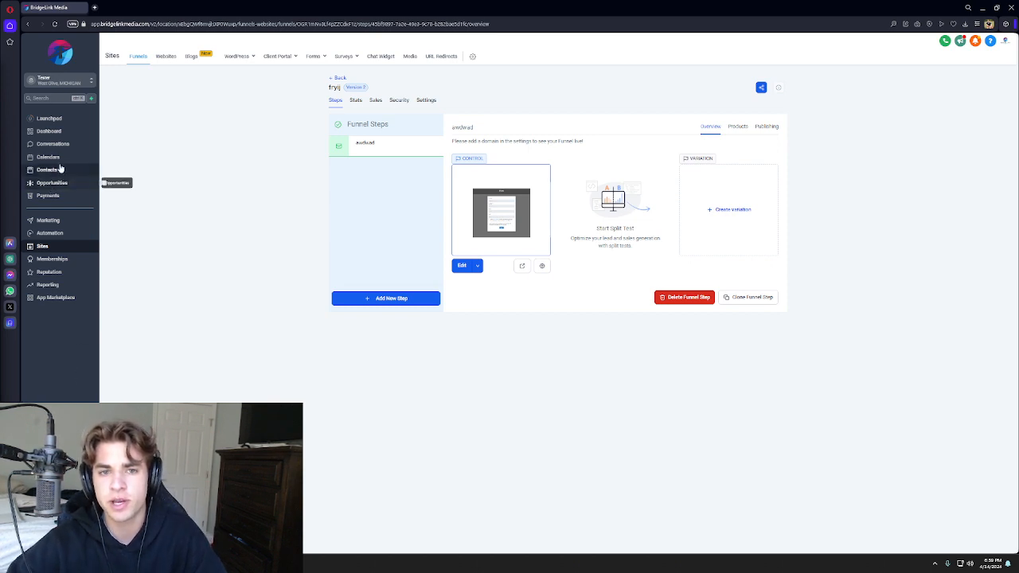
Start adding a phone number in the phone number settings and compare the available United States local and toll-free numbers
{"action": "left_click", "coordinate": [60, 541]}
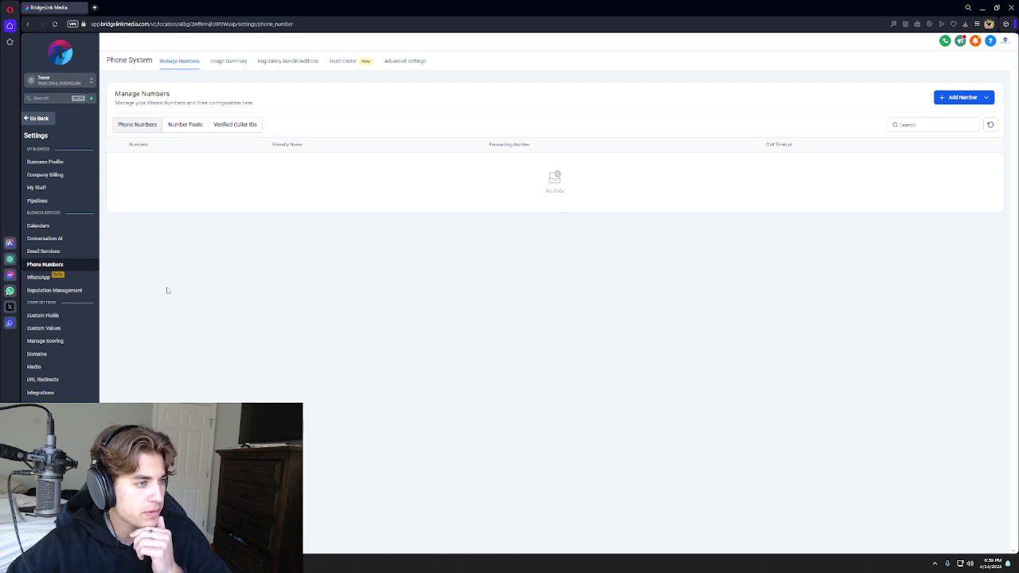
{"action": "left_click", "coordinate": [952, 101]}
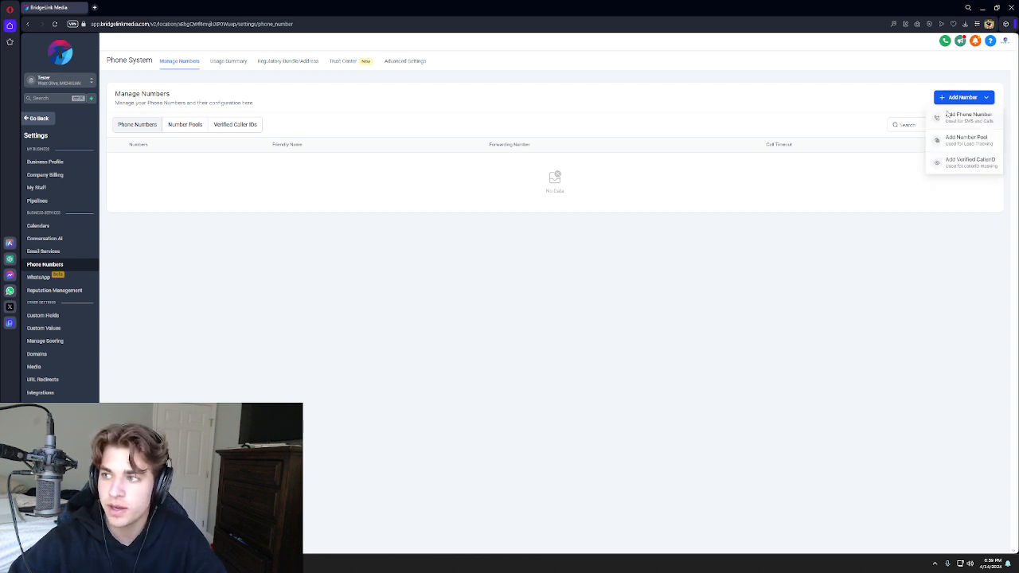
{"action": "left_click", "coordinate": [947, 115]}
{"action": "scroll", "coordinate": [522, 313], "scroll_direction": "down", "scroll_amount": 5}
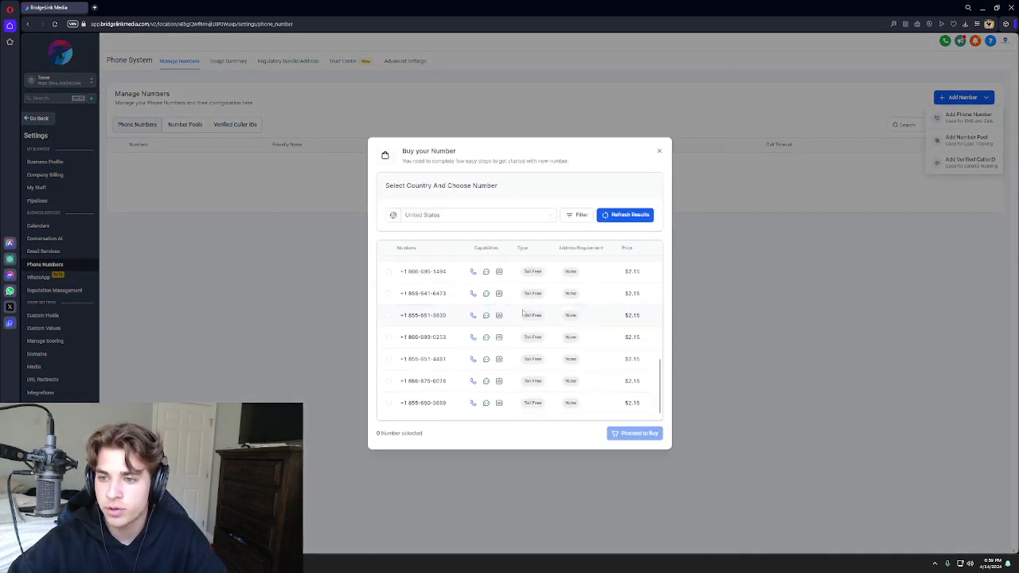
{"action": "scroll", "coordinate": [523, 313], "scroll_direction": "up", "scroll_amount": 5}
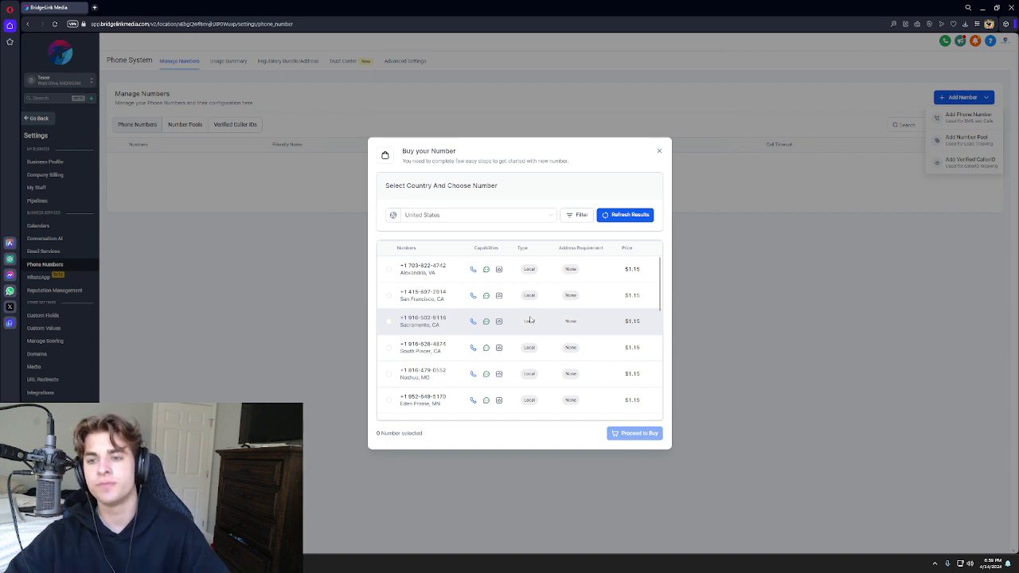
{"action": "scroll", "coordinate": [538, 328], "scroll_direction": "down", "scroll_amount": 5}
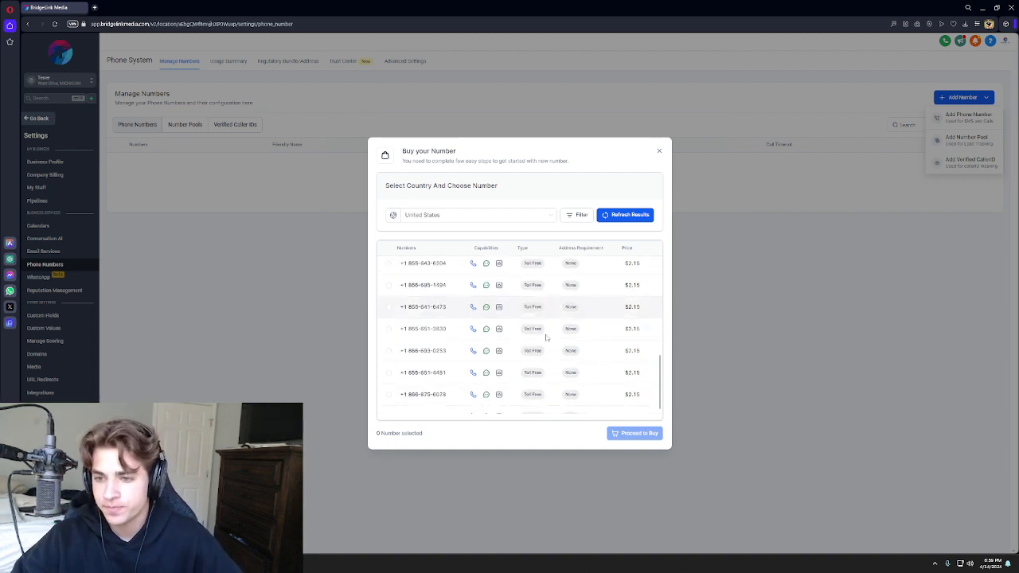
{"action": "scroll", "coordinate": [546, 338], "scroll_direction": "up", "scroll_amount": 5}
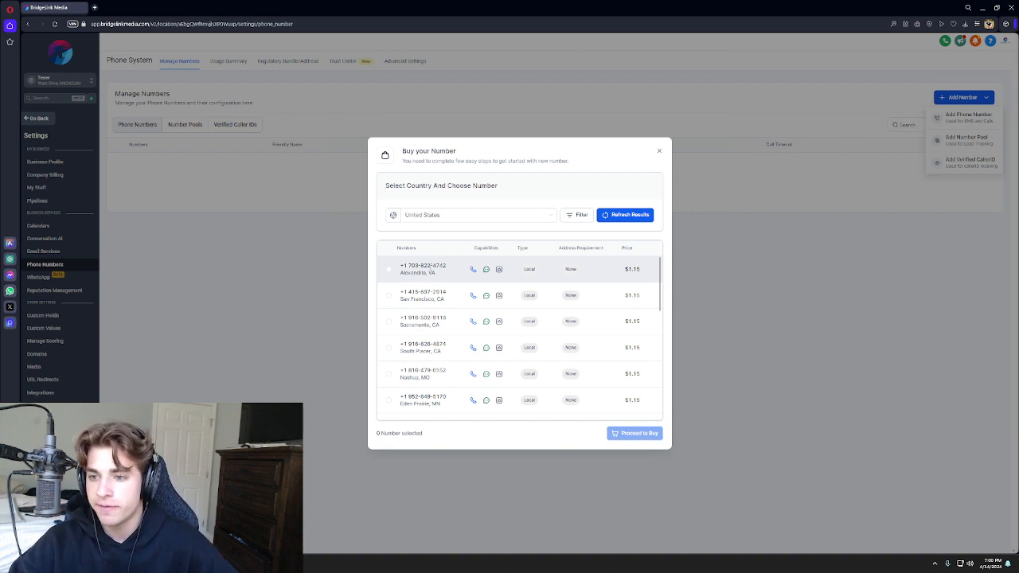
Select a toll-free United States number priced at $2.15 and proceed to buy it
{"action": "scroll", "coordinate": [500, 271], "scroll_direction": "down", "scroll_amount": 10}
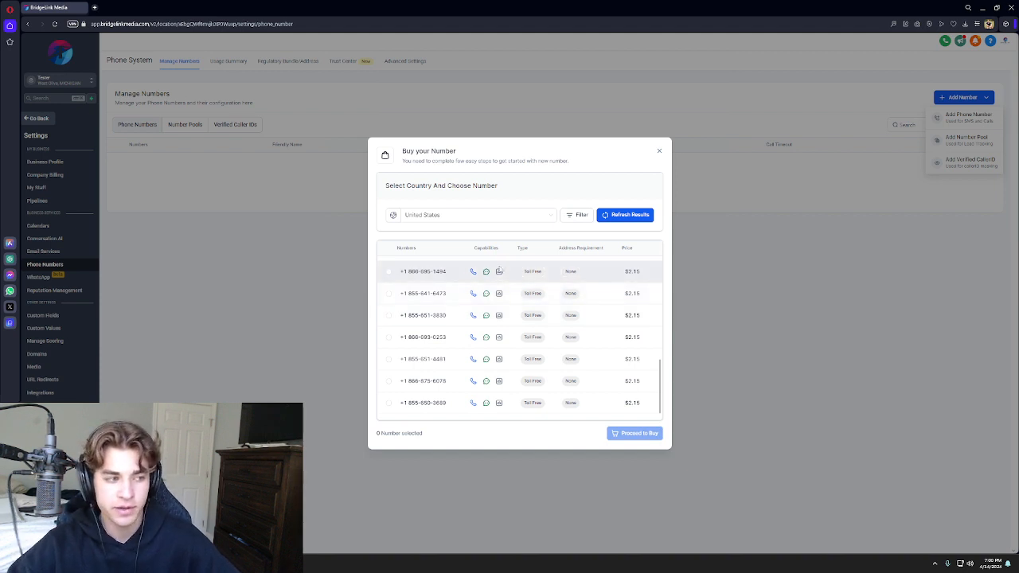
{"action": "scroll", "coordinate": [532, 318], "scroll_direction": "up", "scroll_amount": 5}
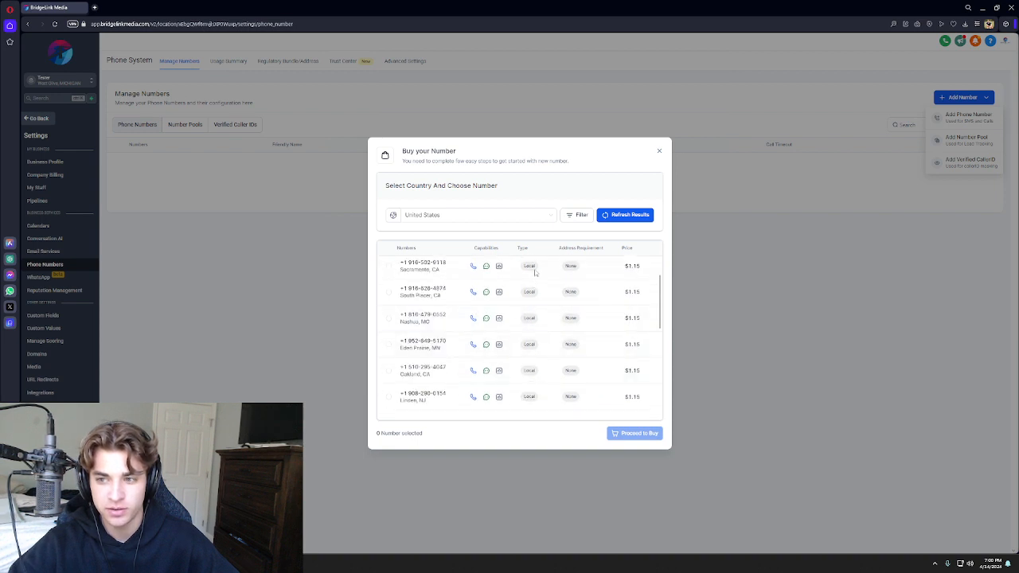
{"action": "scroll", "coordinate": [526, 317], "scroll_direction": "down", "scroll_amount": 5}
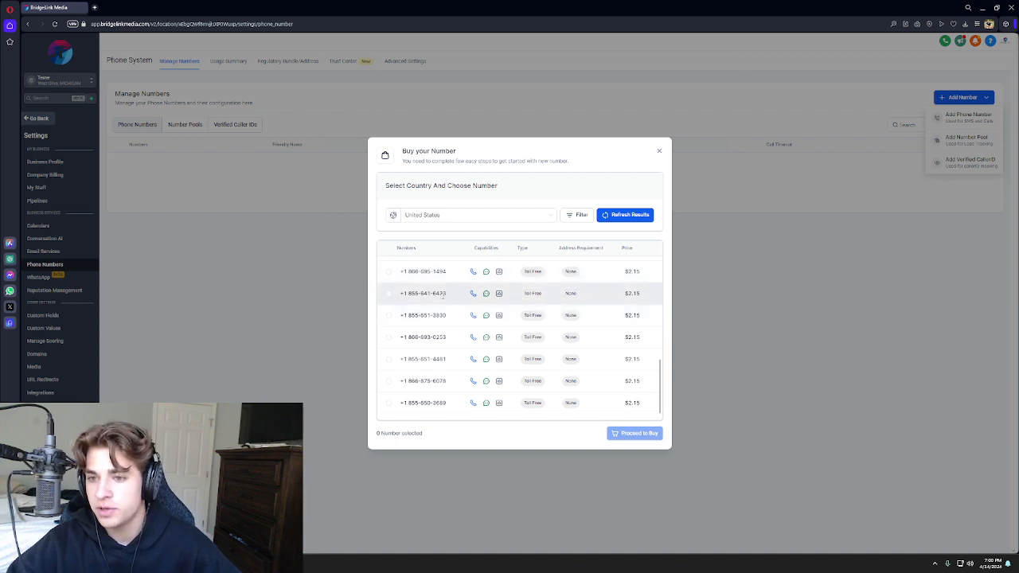
{"action": "left_click", "coordinate": [389, 294]}
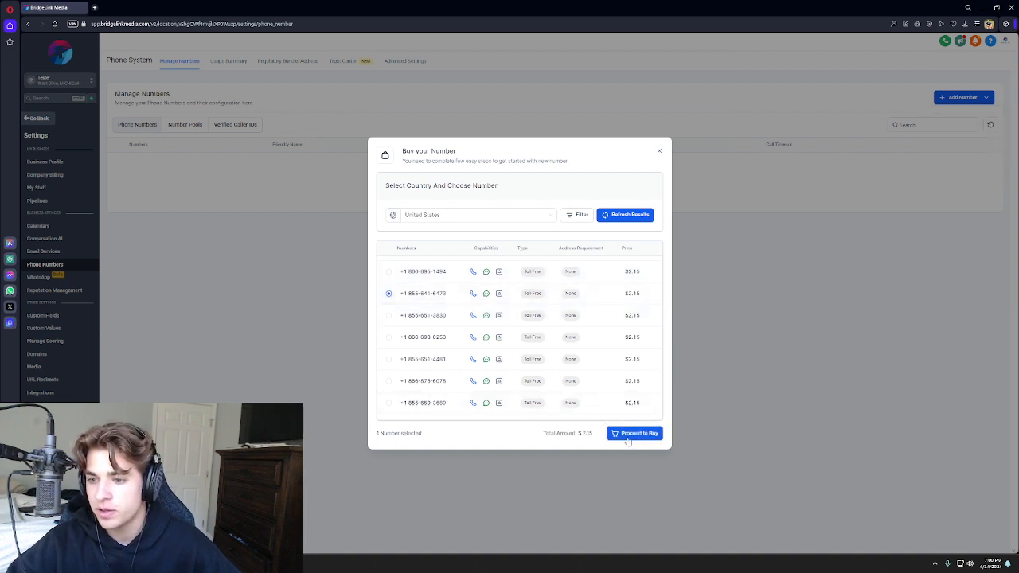
{"action": "left_click", "coordinate": [633, 434]}
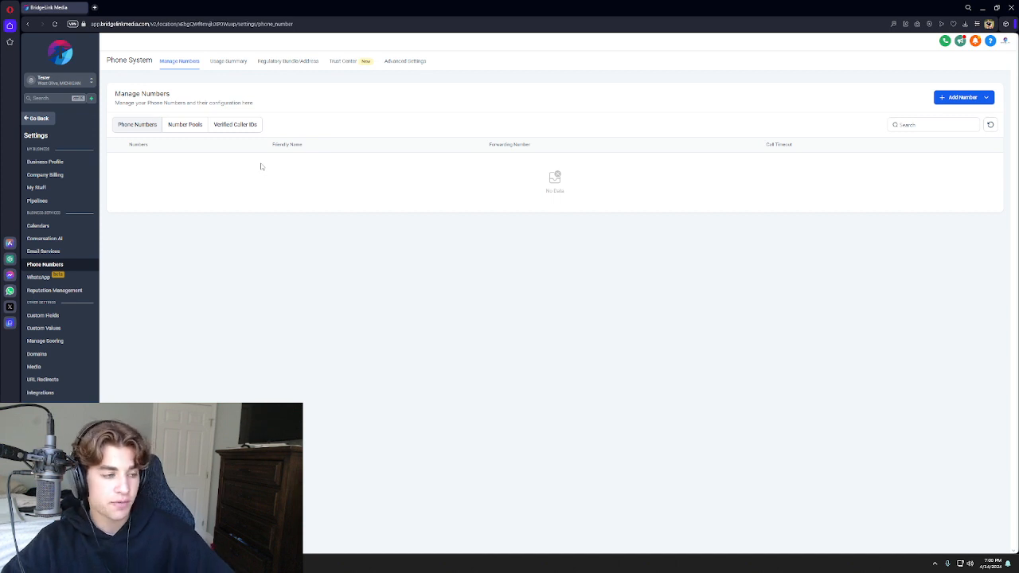
Open the business profile settings and examine the fields in the general and business information sections
{"action": "left_click", "coordinate": [51, 161]}
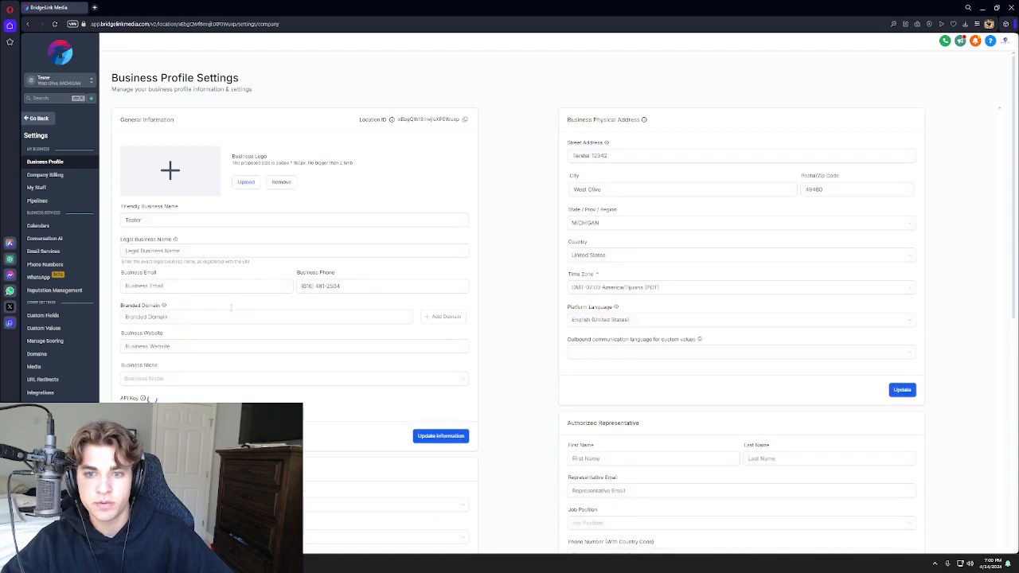
{"action": "scroll", "coordinate": [130, 197], "scroll_direction": "down", "scroll_amount": 5}
{"action": "scroll", "coordinate": [129, 197], "scroll_direction": "up", "scroll_amount": 1}
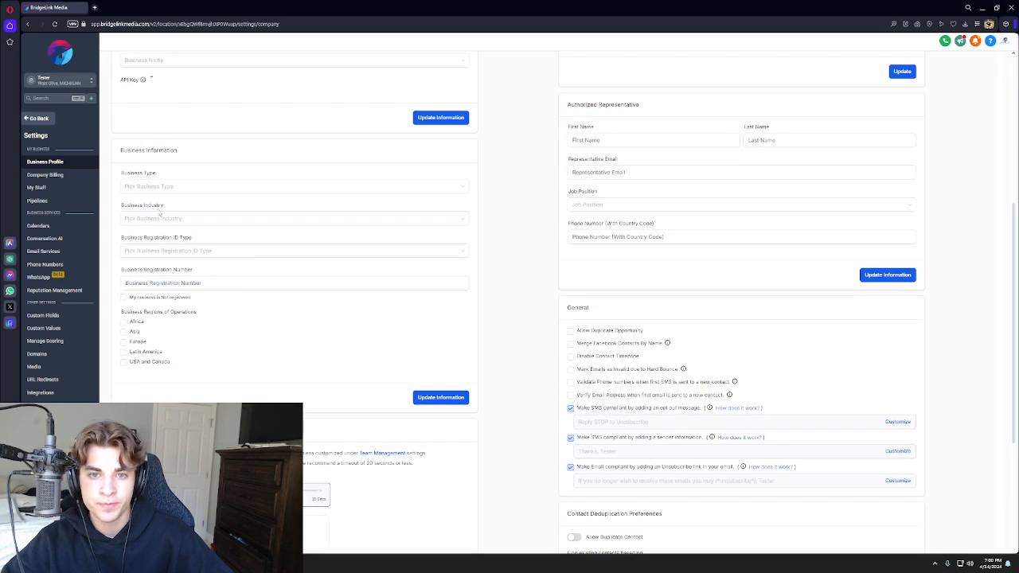
{"action": "scroll", "coordinate": [160, 159], "scroll_direction": "up", "scroll_amount": 3}
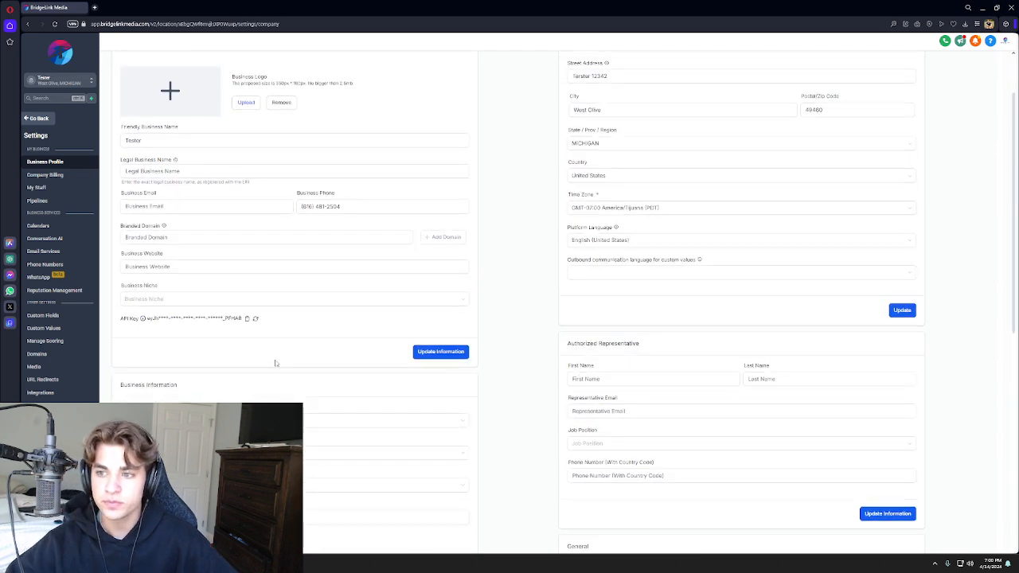
{"action": "scroll", "coordinate": [301, 398], "scroll_direction": "down", "scroll_amount": 1}
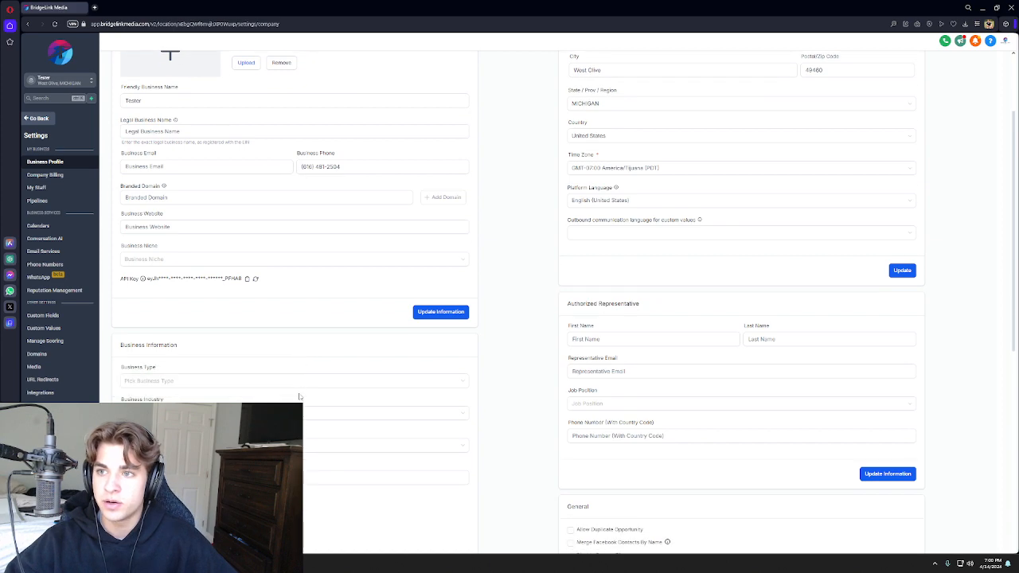
{"action": "scroll", "coordinate": [299, 397], "scroll_direction": "down", "scroll_amount": 2}
{"action": "scroll", "coordinate": [297, 390], "scroll_direction": "up", "scroll_amount": 1}
{"action": "scroll", "coordinate": [363, 355], "scroll_direction": "down", "scroll_amount": 1}
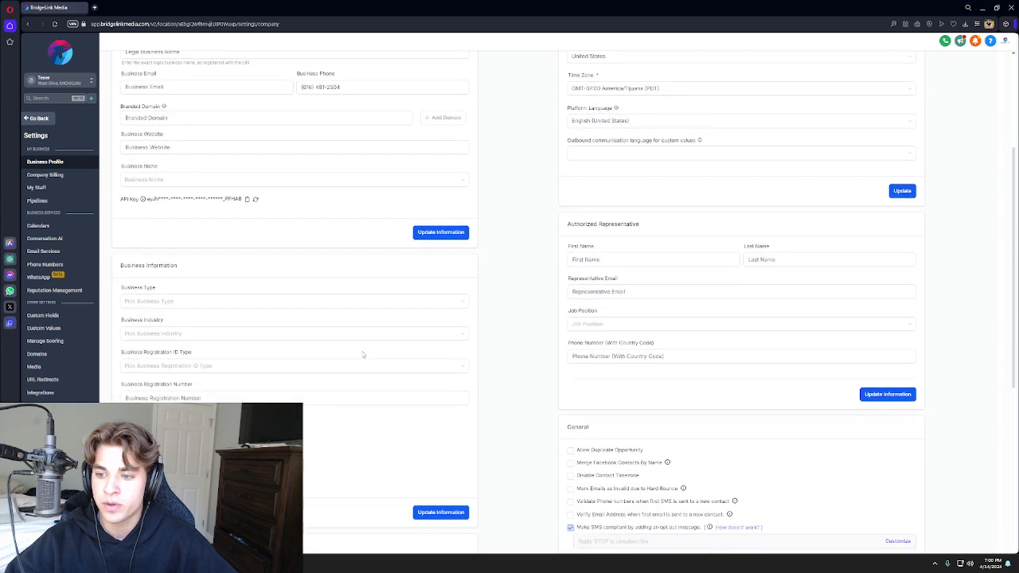
{"action": "scroll", "coordinate": [363, 355], "scroll_direction": "down", "scroll_amount": 1}
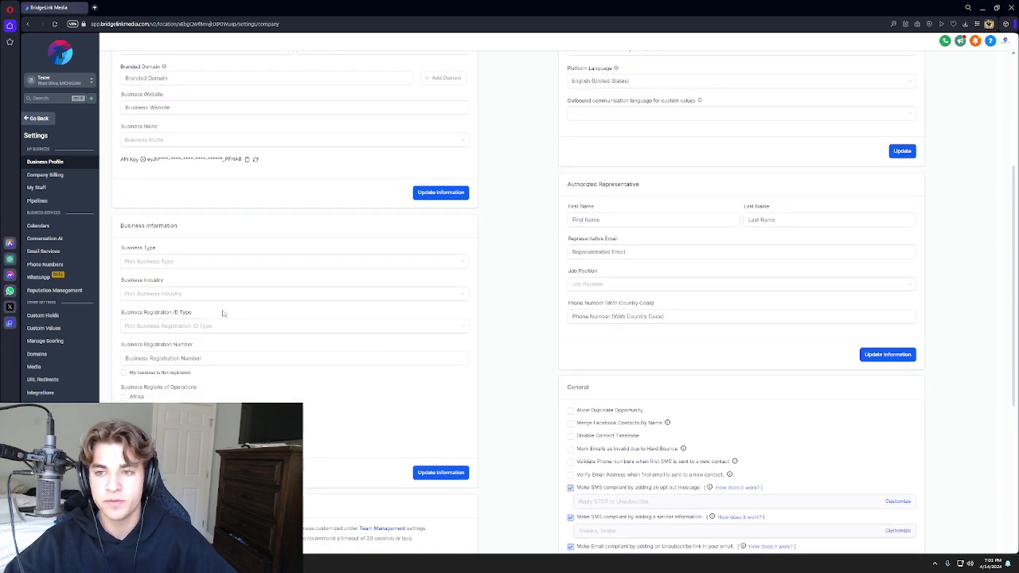
{"action": "triple_click", "coordinate": [131, 226]}
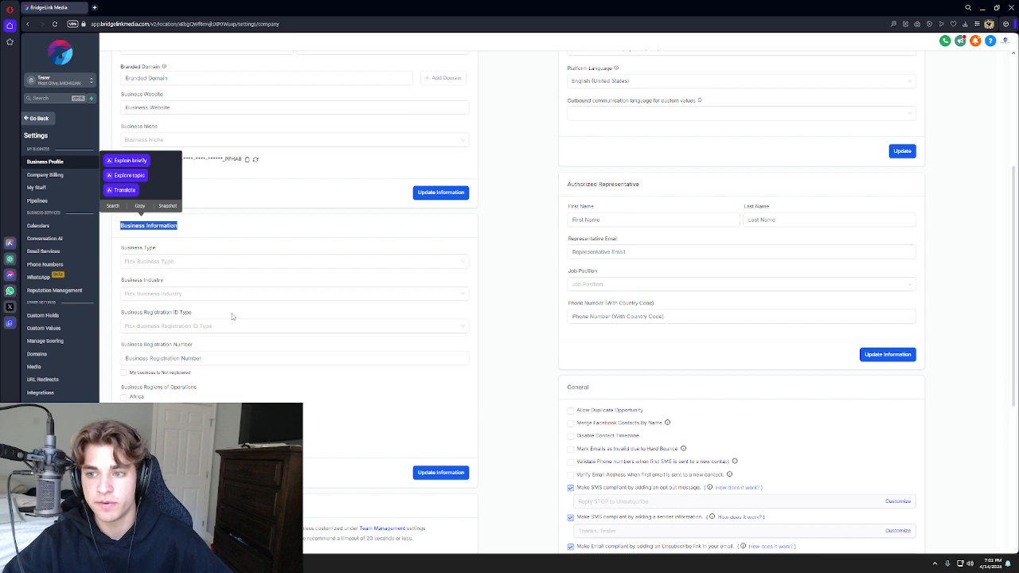
{"action": "left_click", "coordinate": [149, 233]}
{"action": "left_click_drag", "start_coordinate": [149, 239], "coordinate": [199, 395]}
{"action": "left_click", "coordinate": [278, 394]}
Set the business type to Limited Liability Company Or Sole-Proprietorship
{"action": "left_click", "coordinate": [180, 262]}
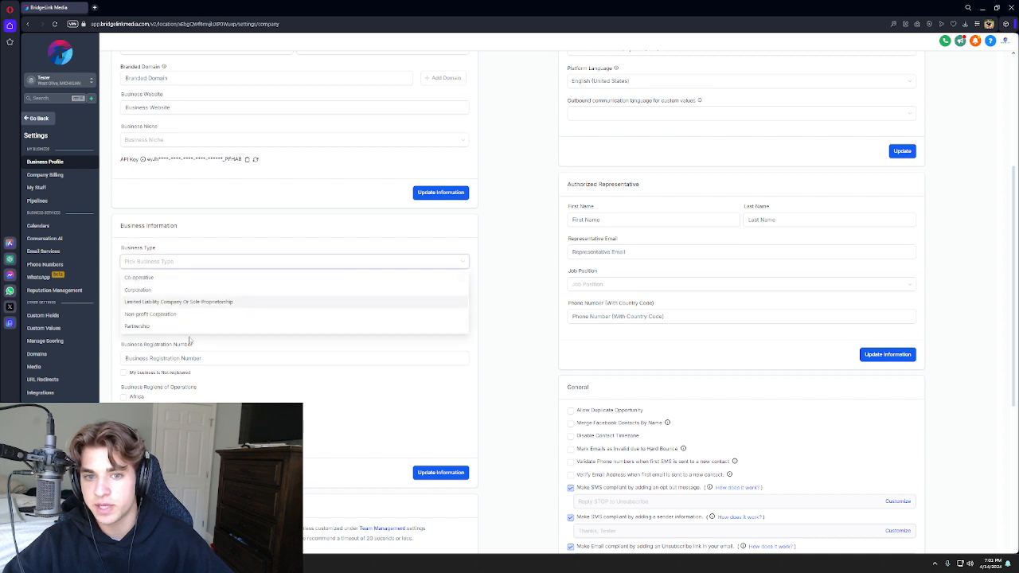
{"action": "left_click", "coordinate": [188, 258]}
{"action": "left_click", "coordinate": [188, 259]}
{"action": "left_click", "coordinate": [182, 299]}
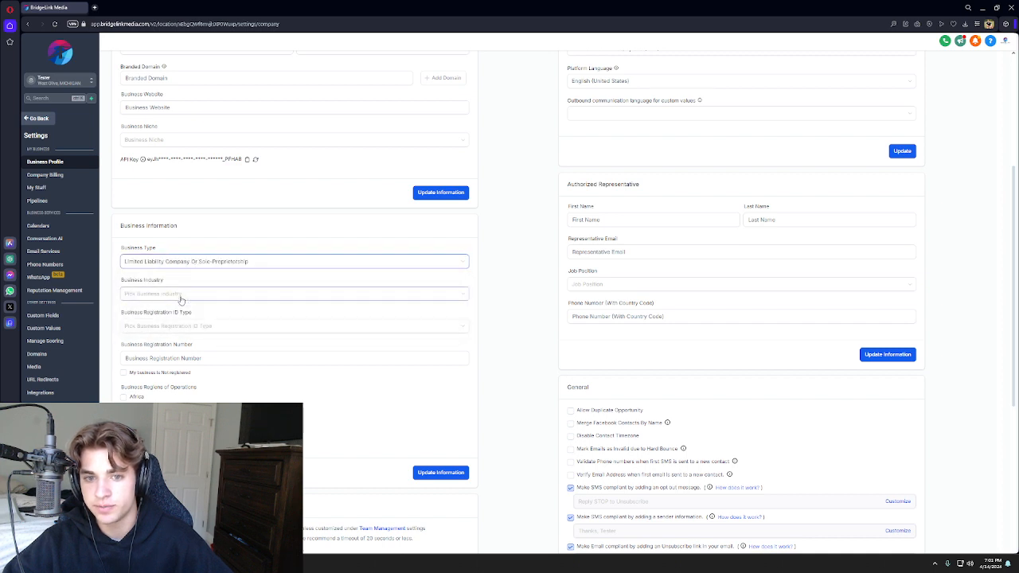
Look through the business industry options and the registration number, regions of operations and call settings of the business profile
{"action": "left_click", "coordinate": [182, 294]}
{"action": "scroll", "coordinate": [182, 335], "scroll_direction": "down", "scroll_amount": 5}
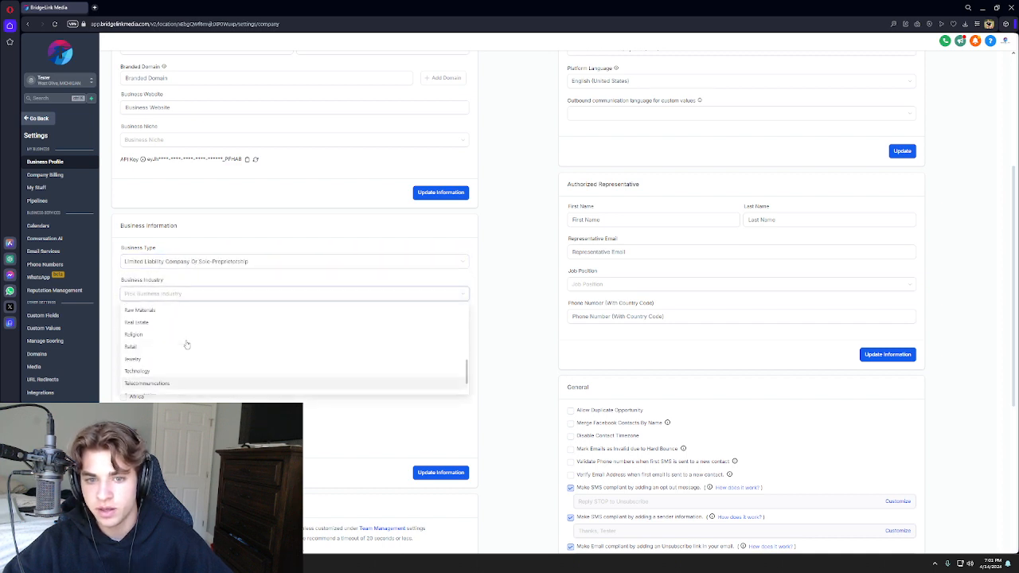
{"action": "scroll", "coordinate": [186, 344], "scroll_direction": "up", "scroll_amount": 8}
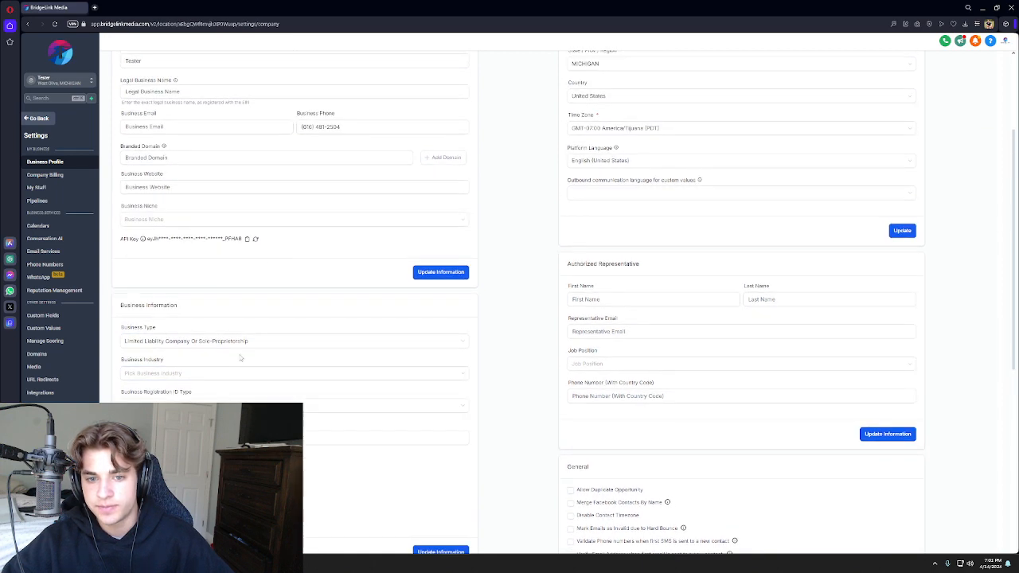
{"action": "scroll", "coordinate": [199, 340], "scroll_direction": "down", "scroll_amount": 3}
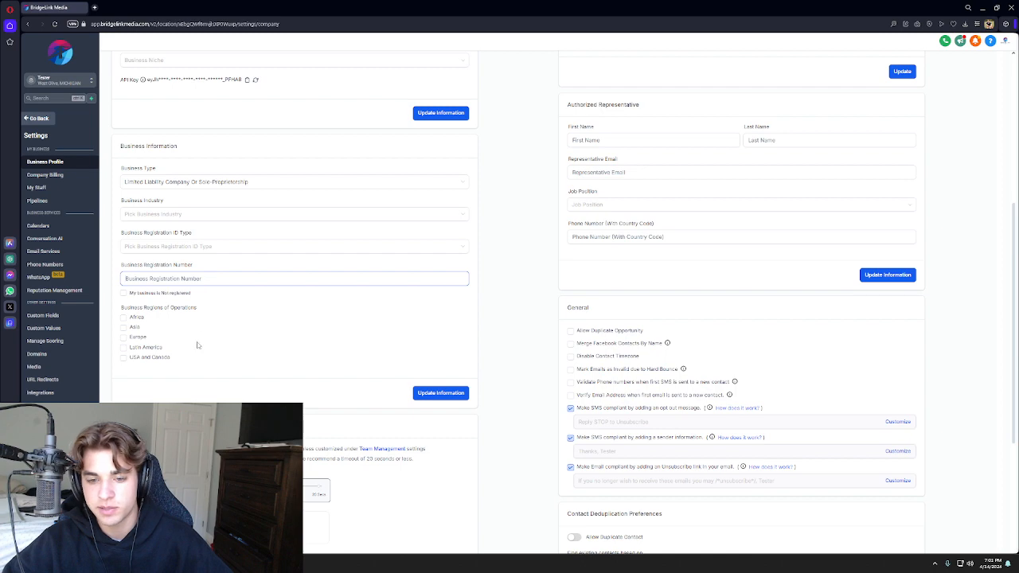
{"action": "scroll", "coordinate": [198, 344], "scroll_direction": "down", "scroll_amount": 3}
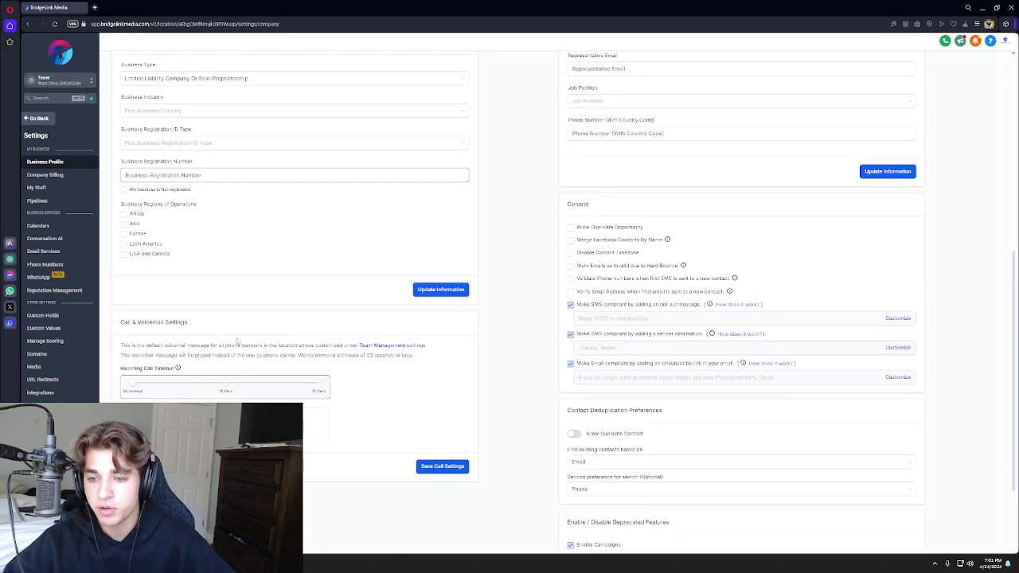
Leave the settings, return to the awdwad funnel step and open its page preview
{"action": "left_click", "coordinate": [45, 264]}
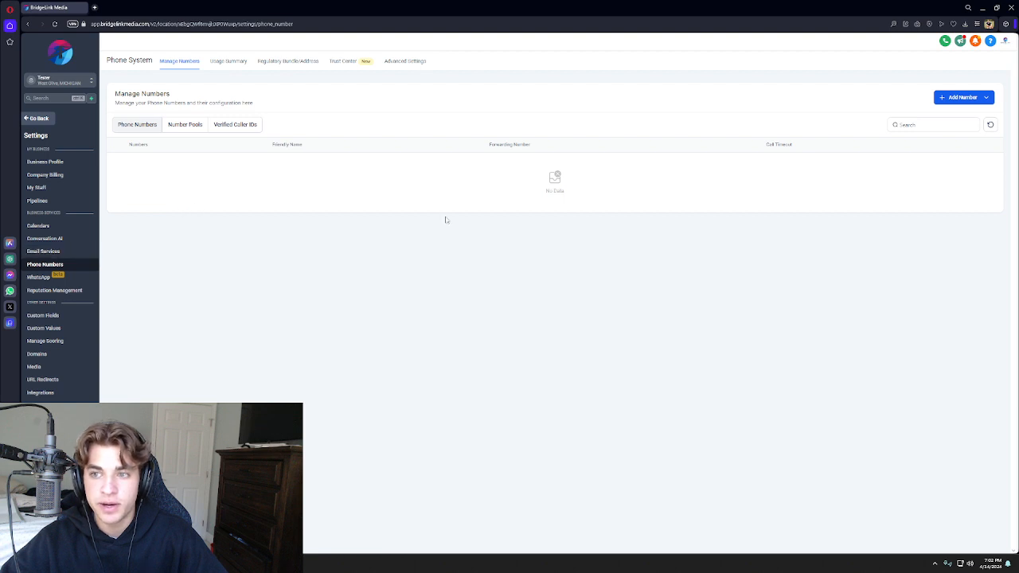
{"action": "left_click", "coordinate": [40, 118]}
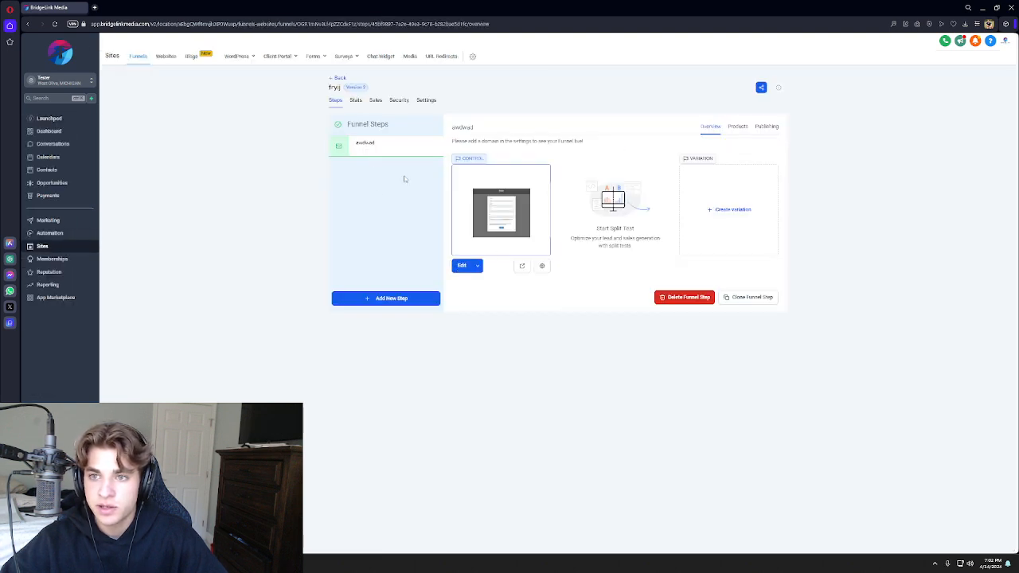
{"action": "left_click", "coordinate": [521, 266]}
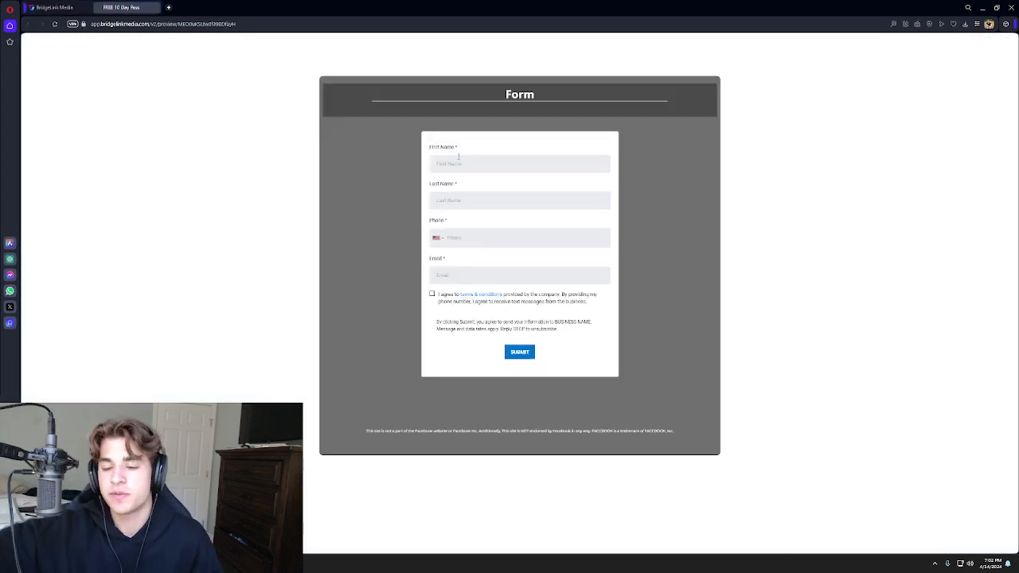
Examine the form's name and phone fields and the checkbox wording about agreeing to receive text messages
{"action": "left_click", "coordinate": [438, 164]}
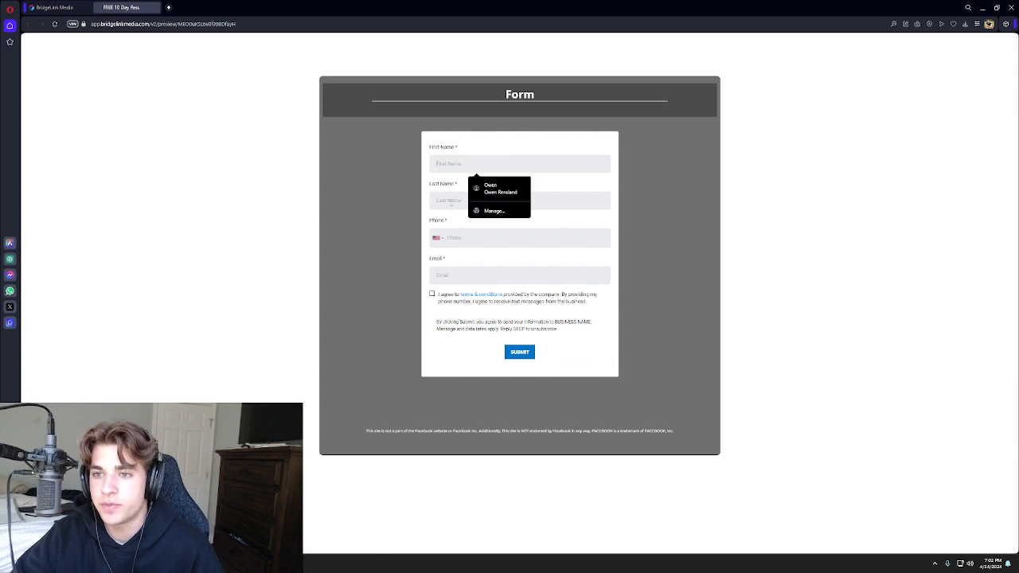
{"action": "left_click", "coordinate": [440, 201]}
{"action": "left_click", "coordinate": [439, 164]}
{"action": "left_click", "coordinate": [440, 200]}
{"action": "left_click", "coordinate": [425, 241]}
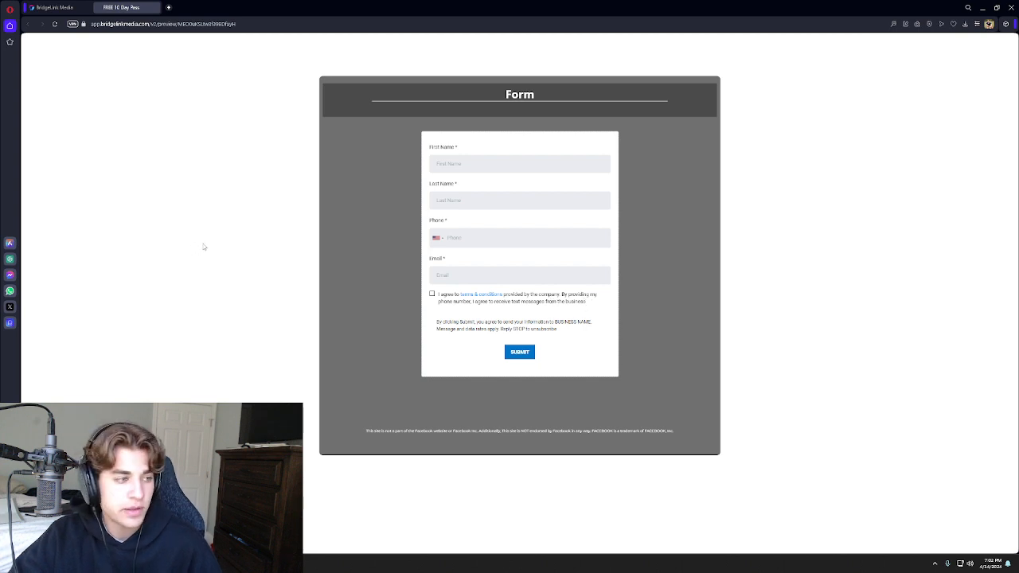
{"action": "left_click_drag", "start_coordinate": [588, 304], "coordinate": [475, 309]}
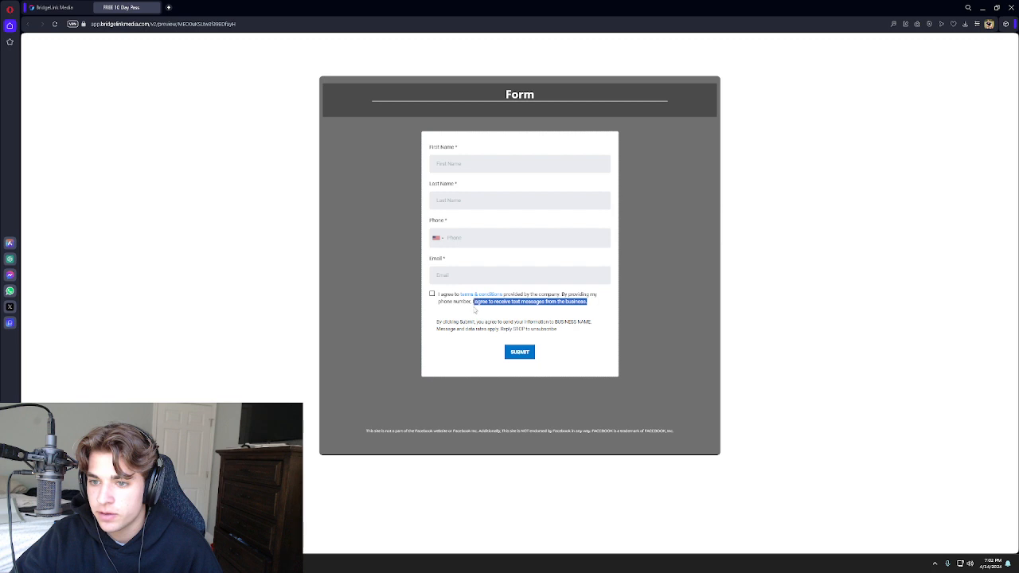
{"action": "left_click", "coordinate": [430, 326]}
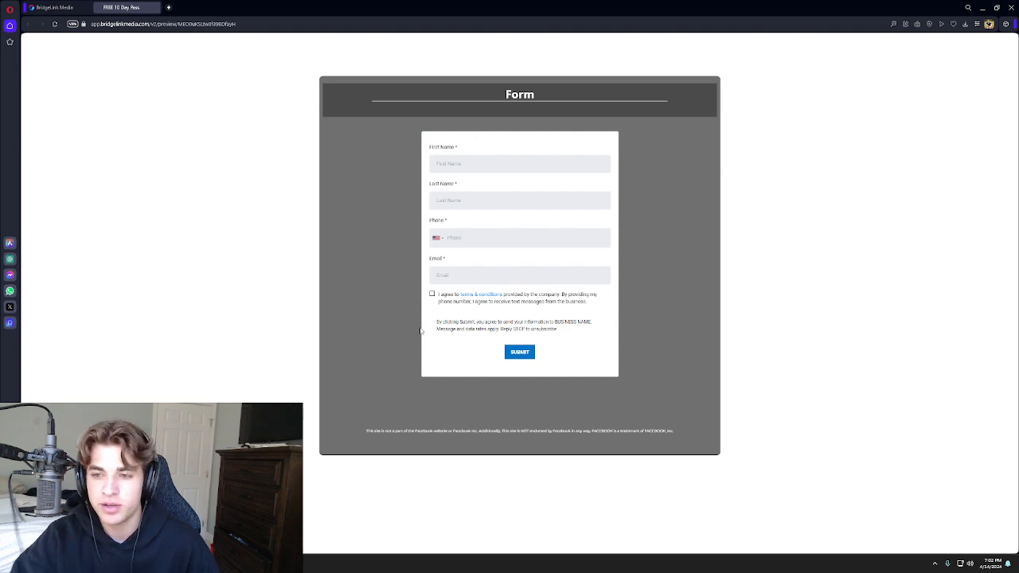
Read the disclaimer above the form's submit button, covering the business name, message and data rates, and STOP to unsubscribe
{"action": "triple_click", "coordinate": [460, 323]}
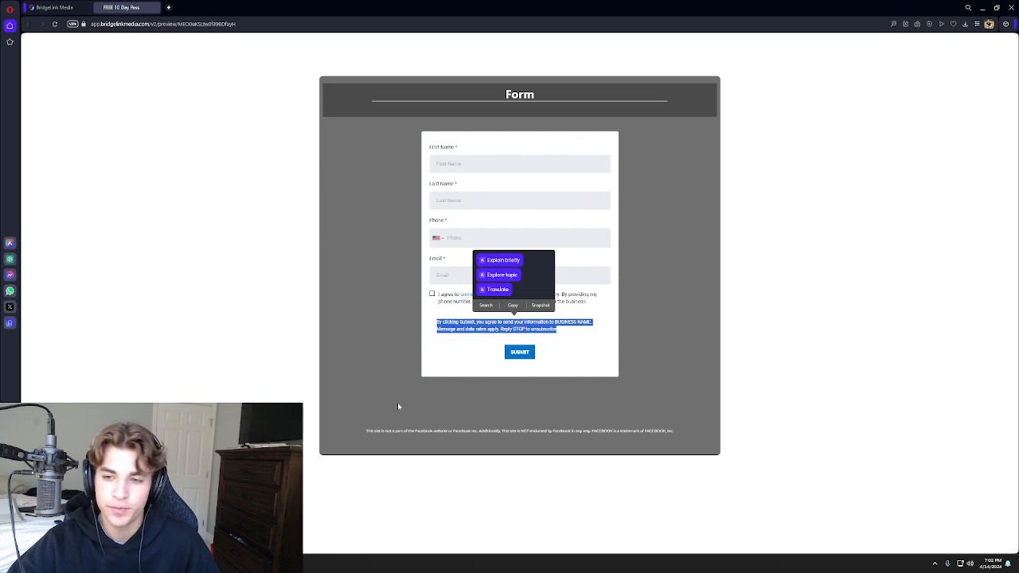
{"action": "left_click", "coordinate": [439, 317]}
{"action": "left_click_drag", "start_coordinate": [438, 321], "coordinate": [594, 329]}
{"action": "left_click", "coordinate": [592, 329]}
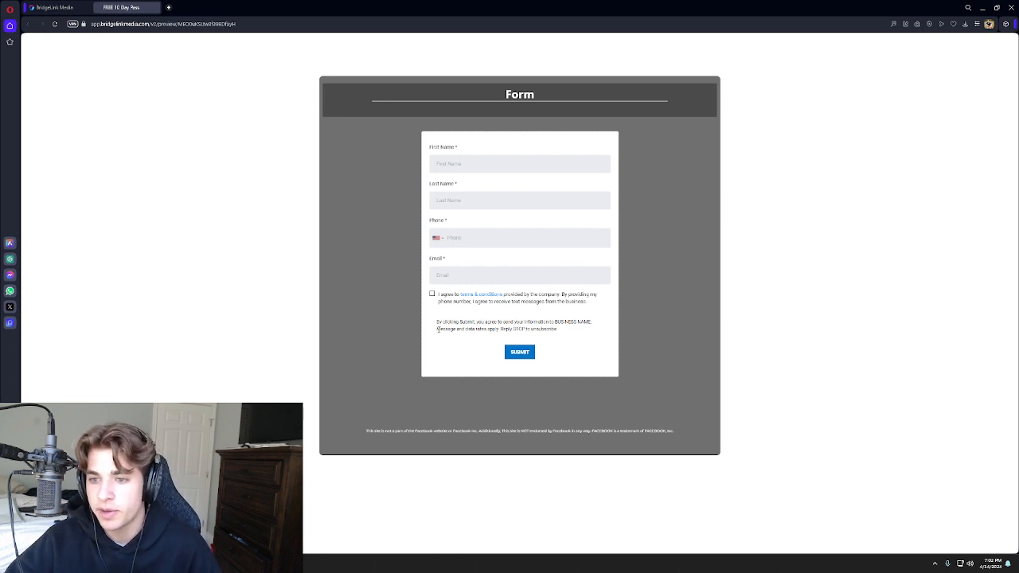
{"action": "mouse_move", "coordinate": [437, 329]}
{"action": "left_mouse_down"}
{"action": "mouse_move", "coordinate": [578, 333]}
{"action": "mouse_move", "coordinate": [431, 329]}
{"action": "left_mouse_up"}
{"action": "left_click", "coordinate": [577, 333]}
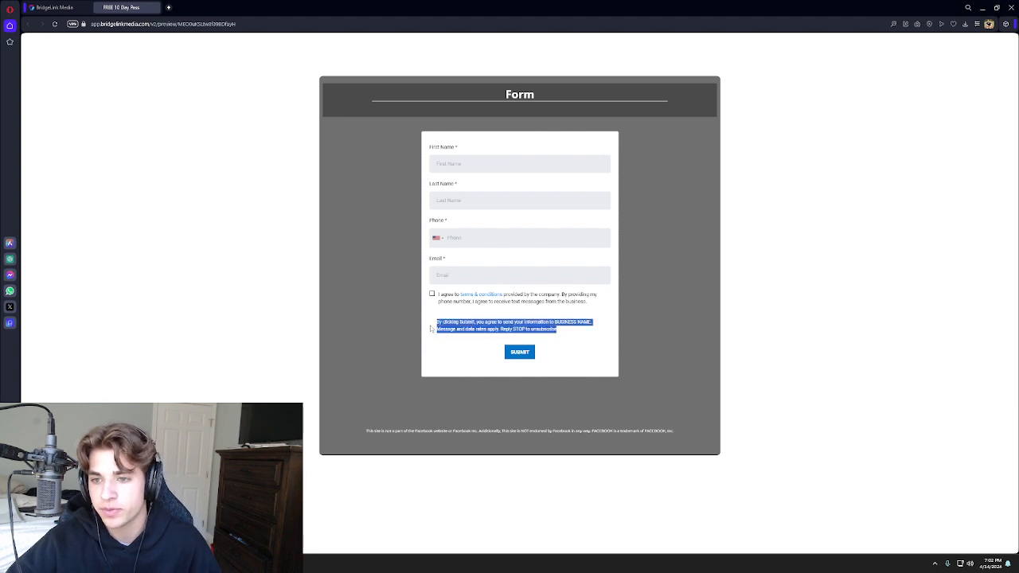
{"action": "left_click", "coordinate": [461, 351]}
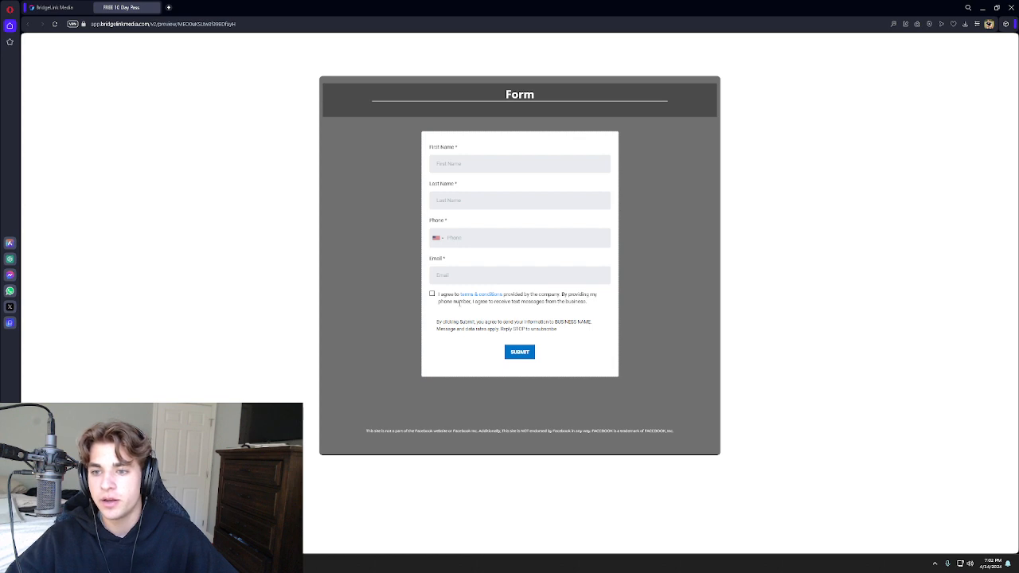
Reread the form's text message consent wording and the disclaimer above the submit button
{"action": "left_click_drag", "start_coordinate": [606, 306], "coordinate": [433, 298]}
{"action": "left_click", "coordinate": [436, 311]}
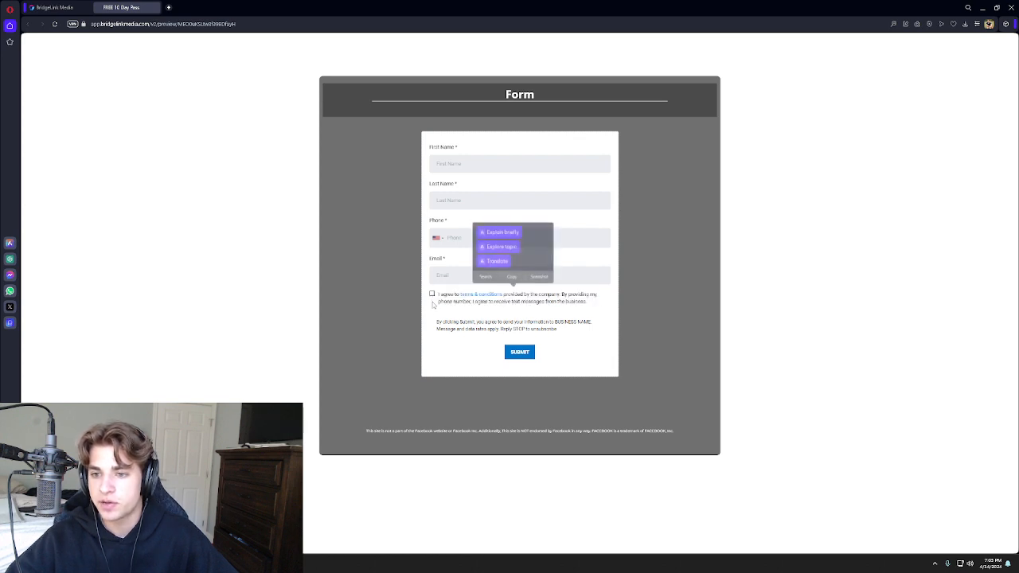
{"action": "left_click_drag", "start_coordinate": [472, 302], "coordinate": [613, 312]}
{"action": "left_click", "coordinate": [613, 313]}
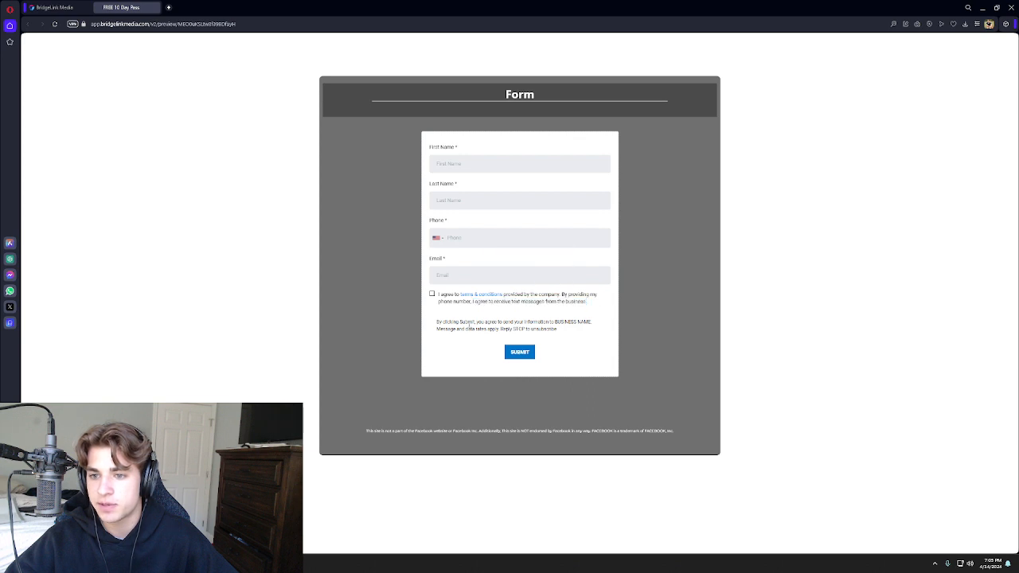
{"action": "left_click_drag", "start_coordinate": [435, 322], "coordinate": [591, 335]}
{"action": "left_click", "coordinate": [548, 321]}
Tick the form's terms & conditions consent checkbox and highlight the disclaimer containing the STOP to unsubscribe wording
{"action": "left_click", "coordinate": [432, 294]}
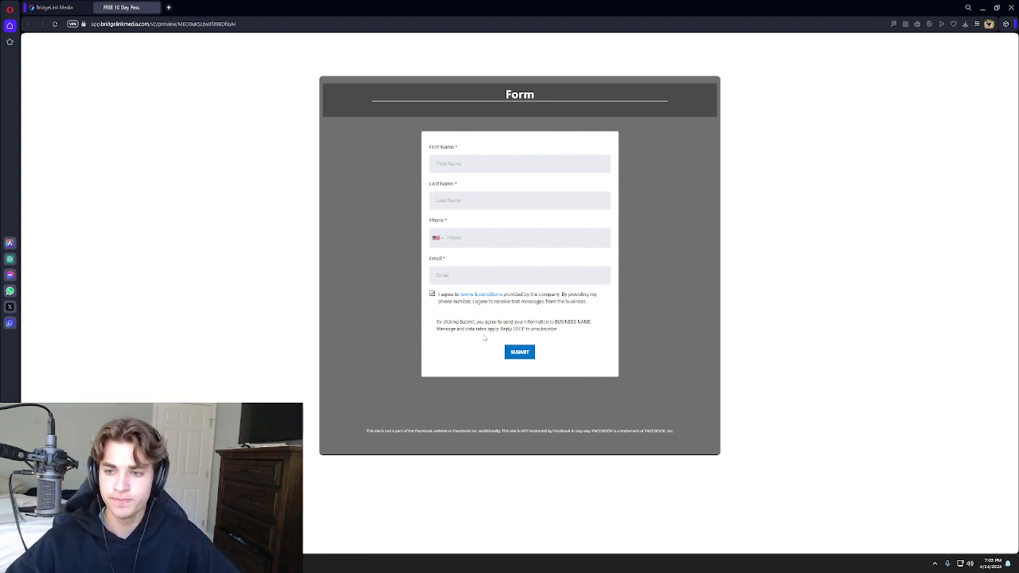
{"action": "left_click_drag", "start_coordinate": [435, 321], "coordinate": [623, 335]}
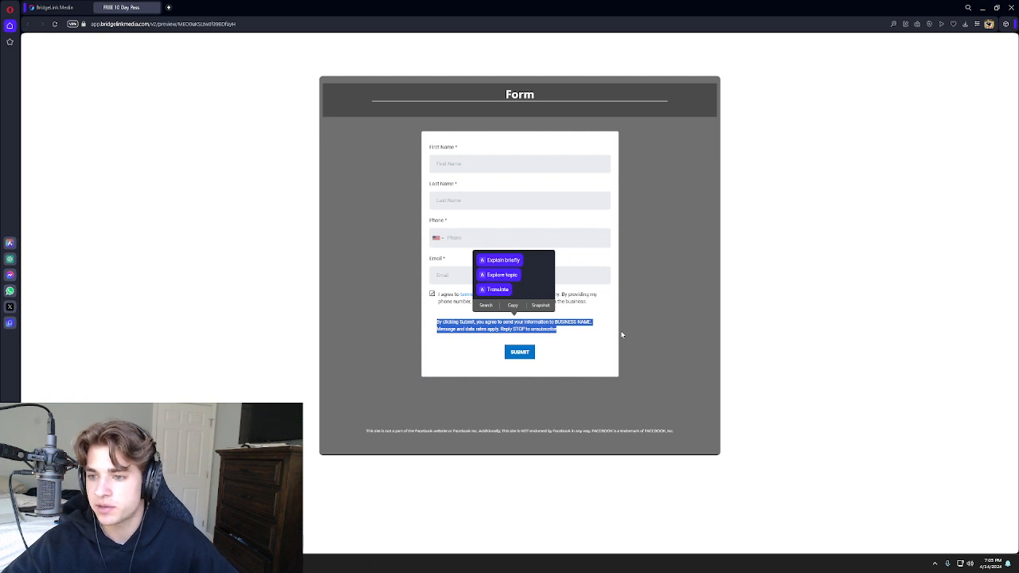
{"action": "left_click", "coordinate": [573, 328]}
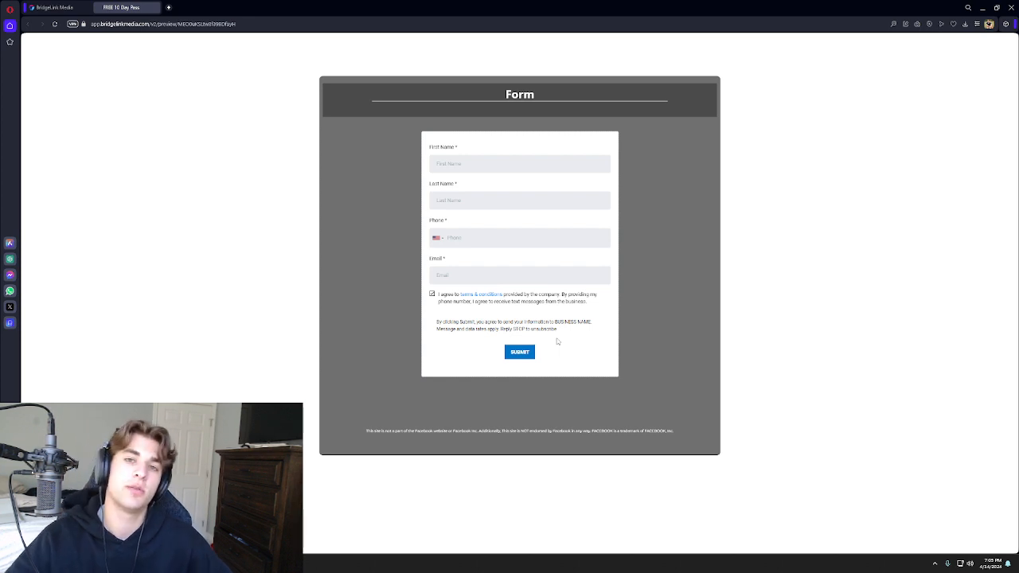
Search the web for "mp4 to link", look at FlexClip's guide to converting MP4 to a URL link and close it
{"action": "left_click", "coordinate": [168, 7]}
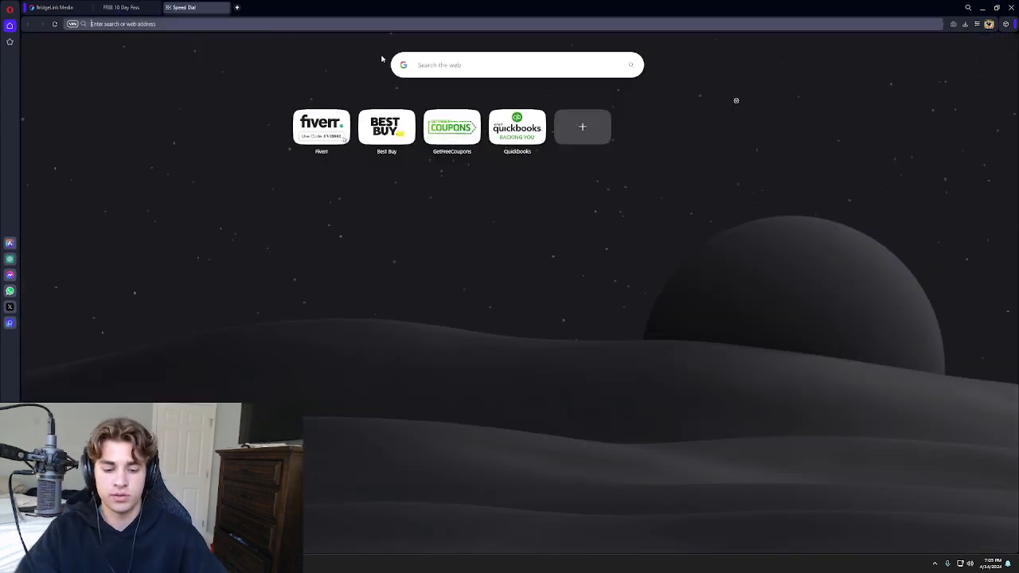
{"action": "type", "text": "mp4 to link"}
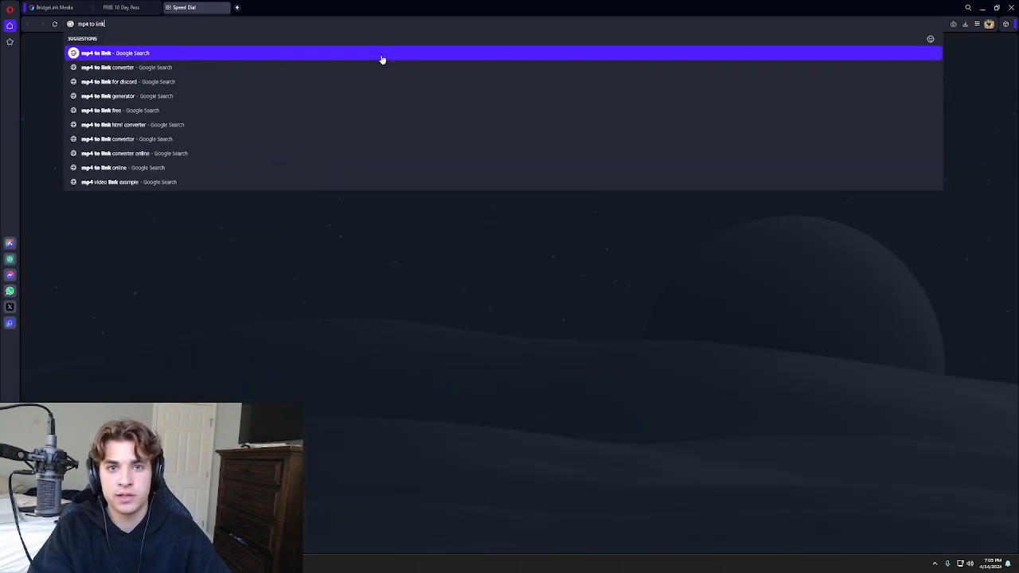
{"action": "left_click", "coordinate": [382, 59]}
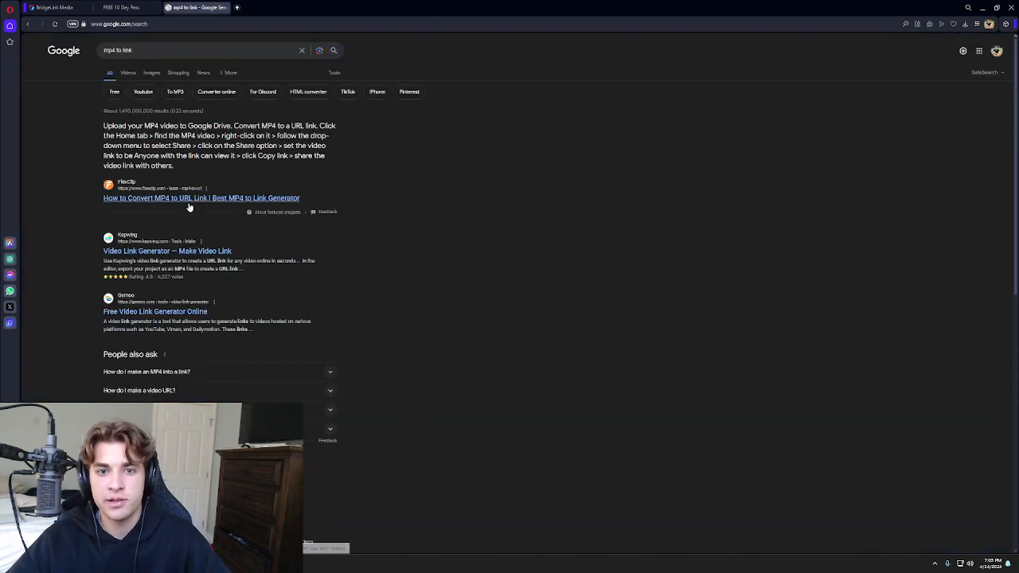
{"action": "left_click", "coordinate": [170, 199]}
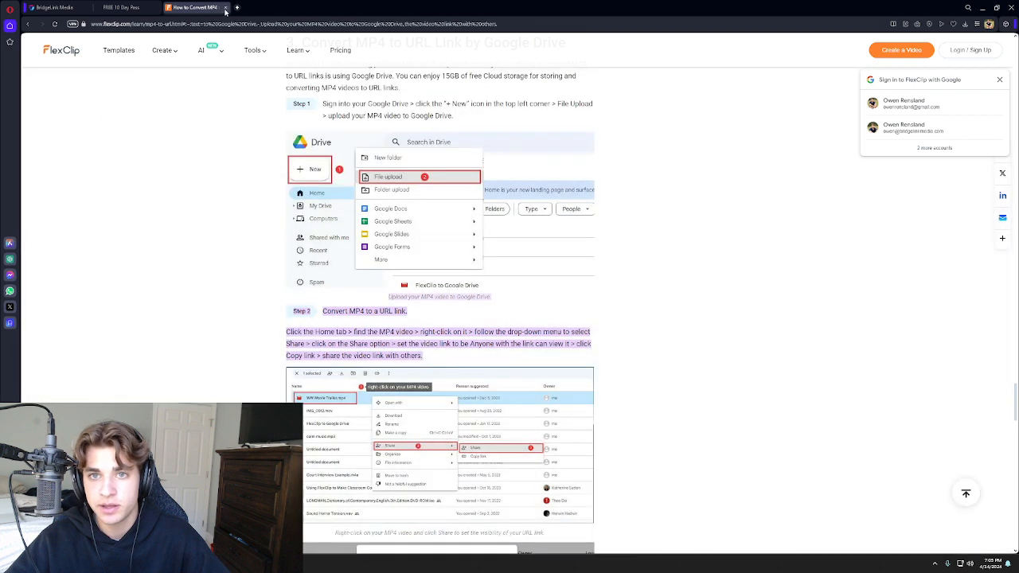
{"action": "left_click", "coordinate": [226, 8]}
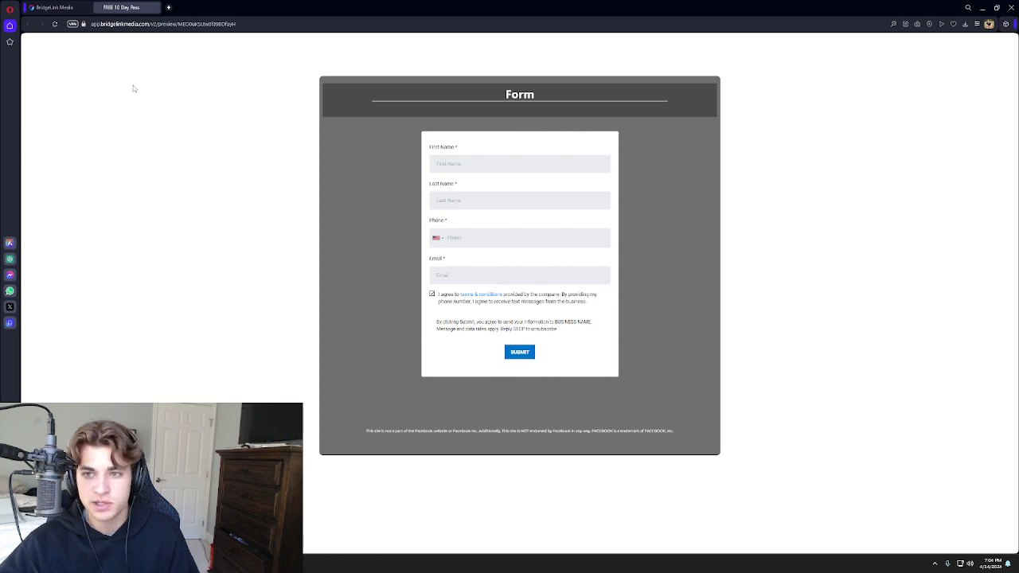
Return to the account's business profile settings and examine the SMS and email compliance options in the General section
{"action": "left_click", "coordinate": [53, 8]}
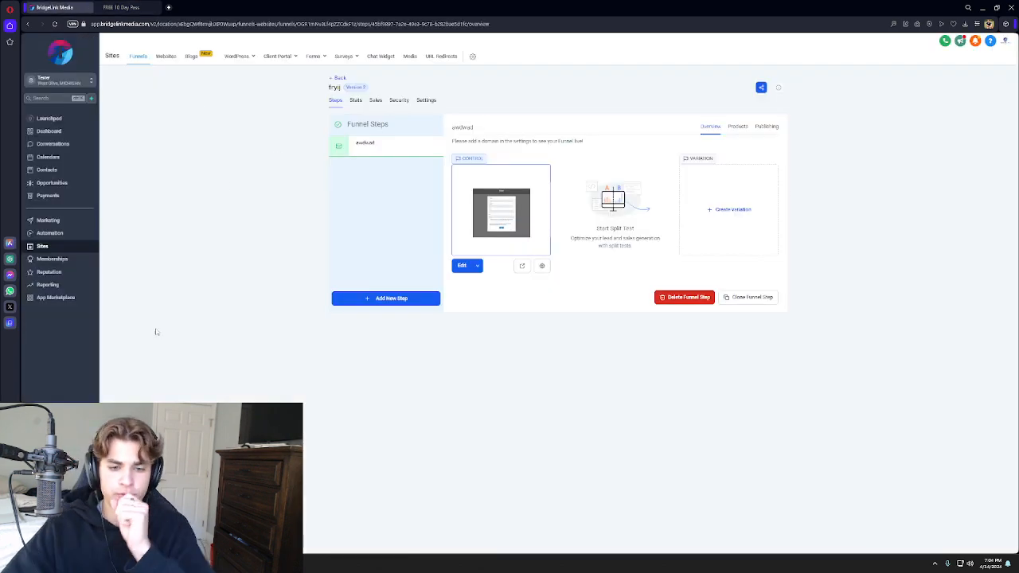
{"action": "left_click", "coordinate": [46, 542]}
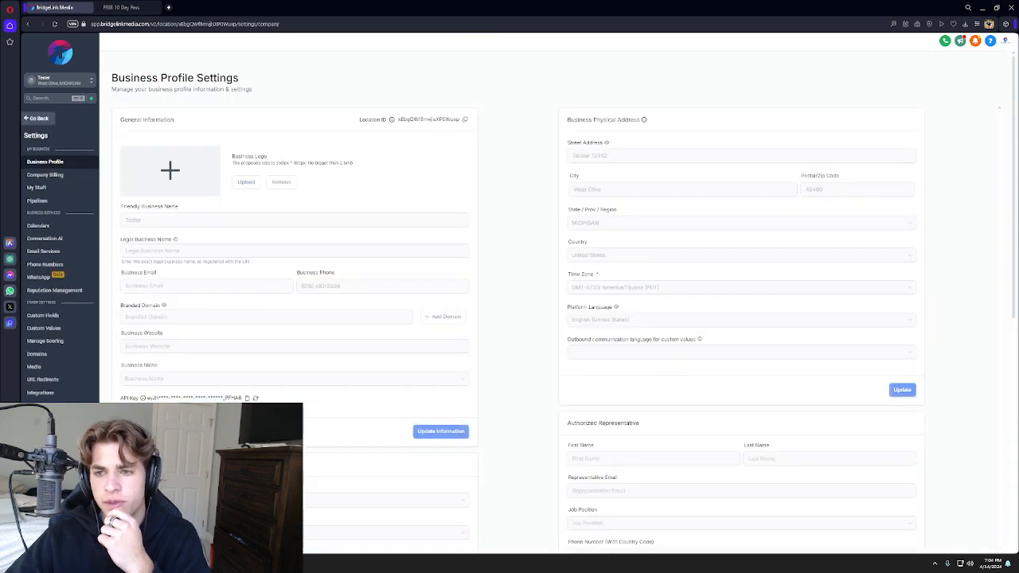
{"action": "scroll", "coordinate": [486, 374], "scroll_direction": "down", "scroll_amount": 10}
{"action": "scroll", "coordinate": [588, 340], "scroll_direction": "up", "scroll_amount": 1}
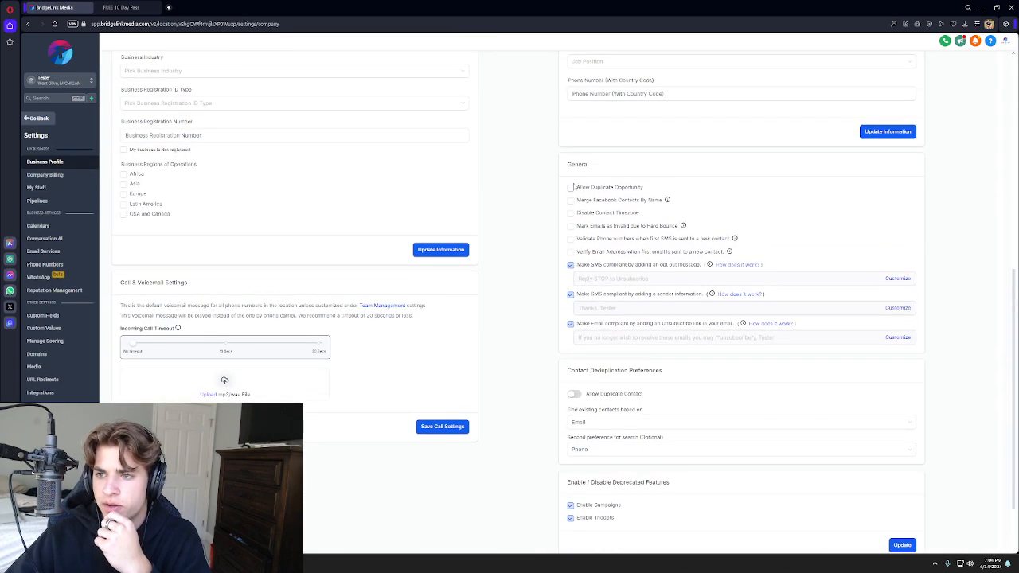
{"action": "left_click_drag", "start_coordinate": [567, 183], "coordinate": [946, 373]}
{"action": "left_click", "coordinate": [946, 373]}
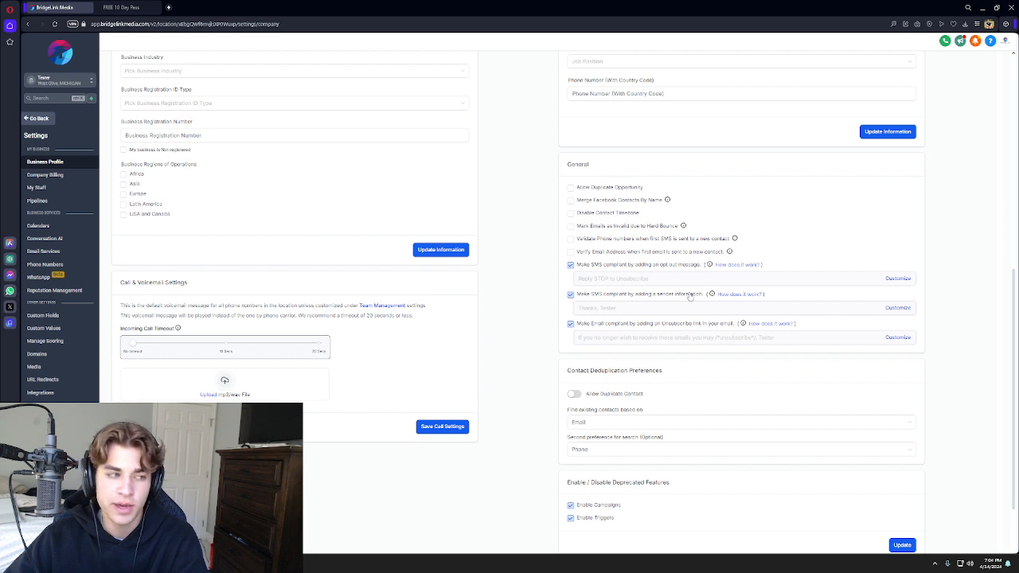
Try to disable the SMS sender information, accepting all three SenderID statements and entering CONFIRM in the second prompt
{"action": "left_click", "coordinate": [573, 294]}
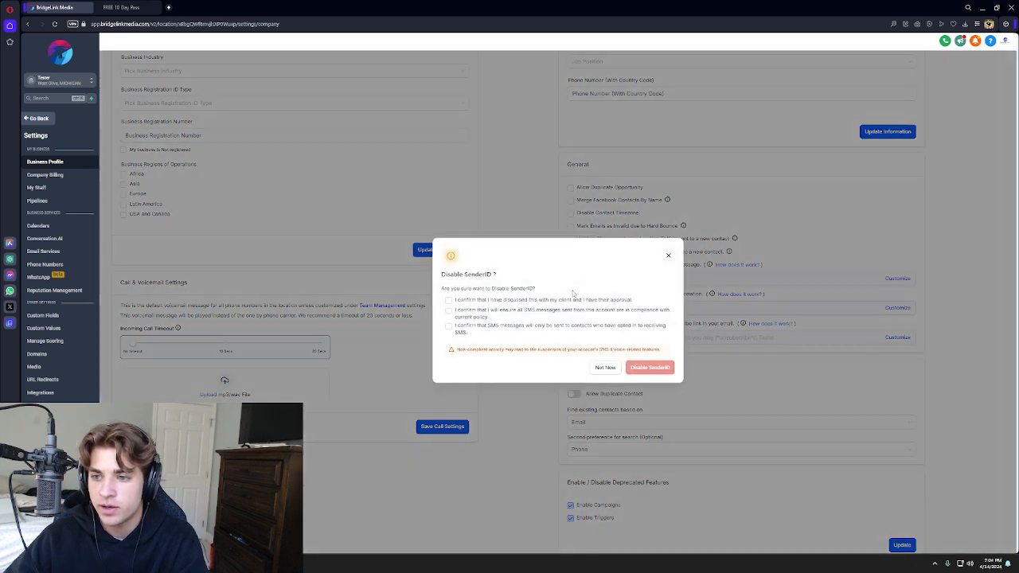
{"action": "left_click", "coordinate": [448, 300]}
{"action": "left_click", "coordinate": [448, 310]}
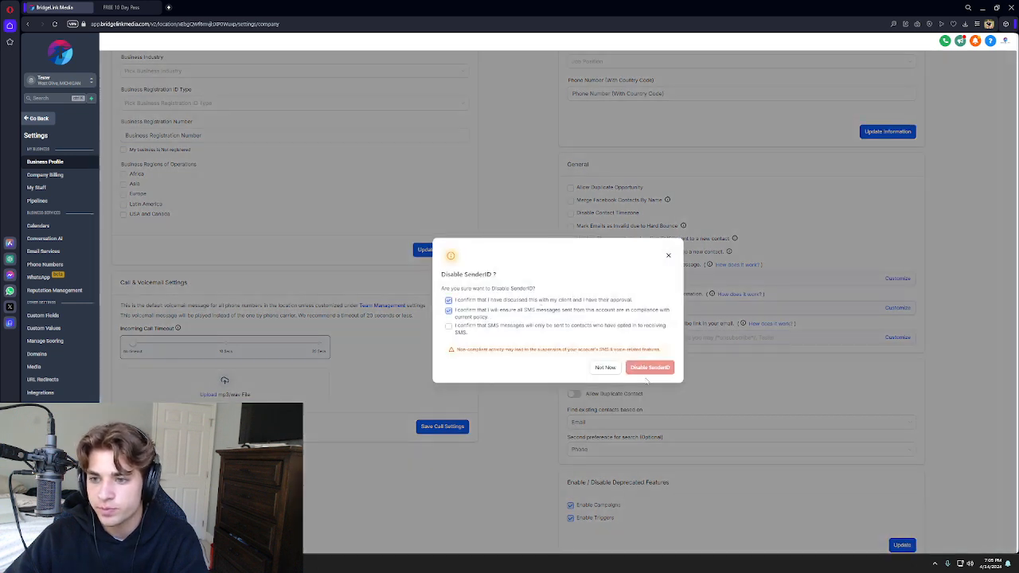
{"action": "left_click", "coordinate": [448, 327]}
{"action": "left_click", "coordinate": [650, 367]}
{"action": "left_click", "coordinate": [608, 343]}
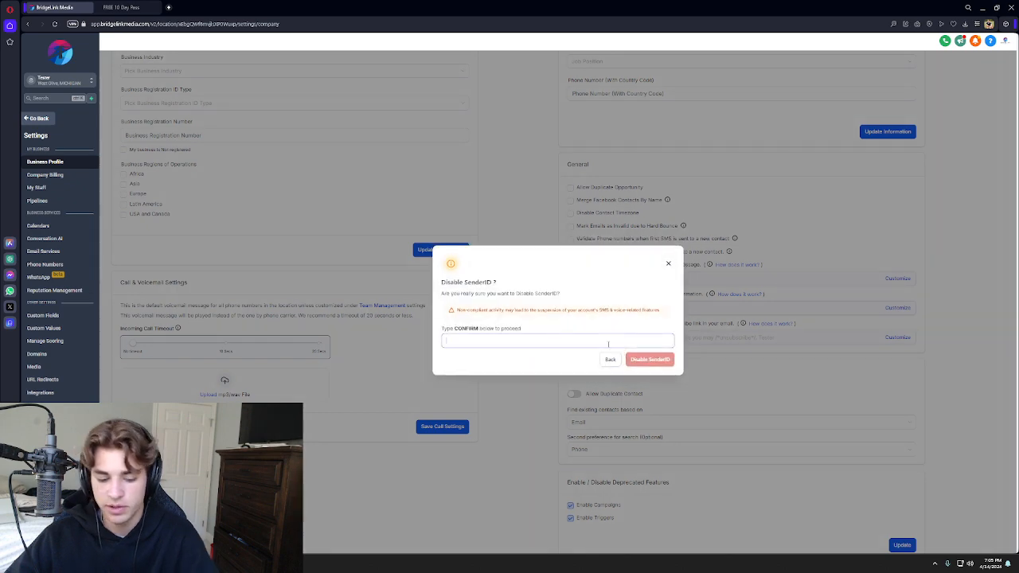
{"action": "type", "text": "CONFI"}
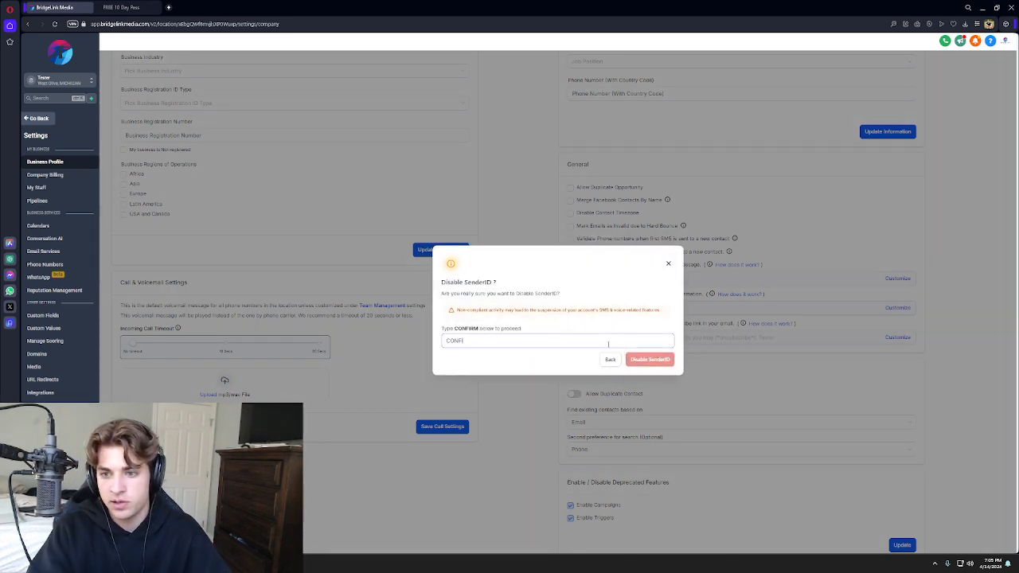
{"action": "type", "text": "RM"}
{"action": "left_click", "coordinate": [629, 359]}
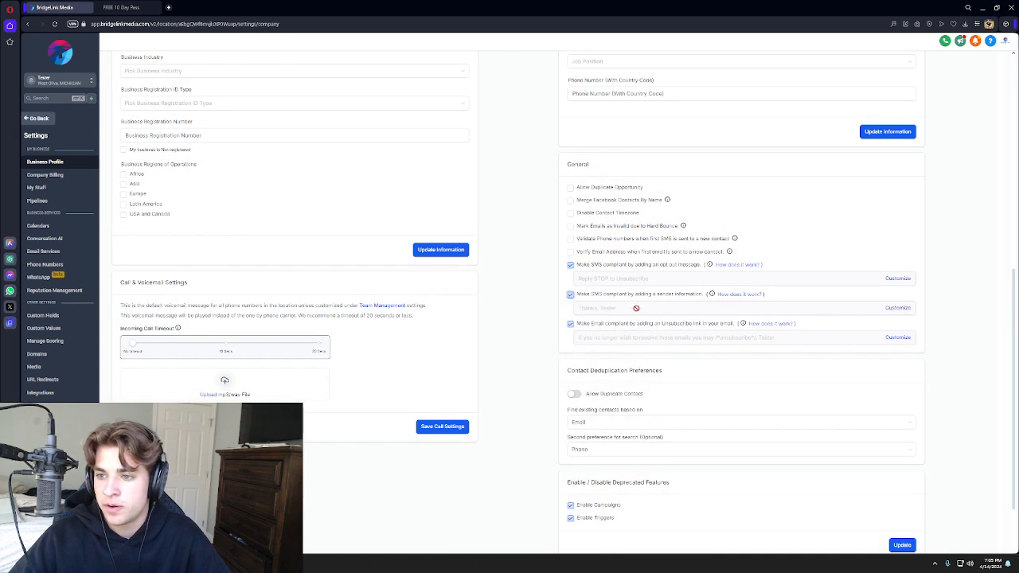
Try again to disable SenderID for SMS messages, with CONFIRM as the confirmation text
{"action": "left_click", "coordinate": [570, 295]}
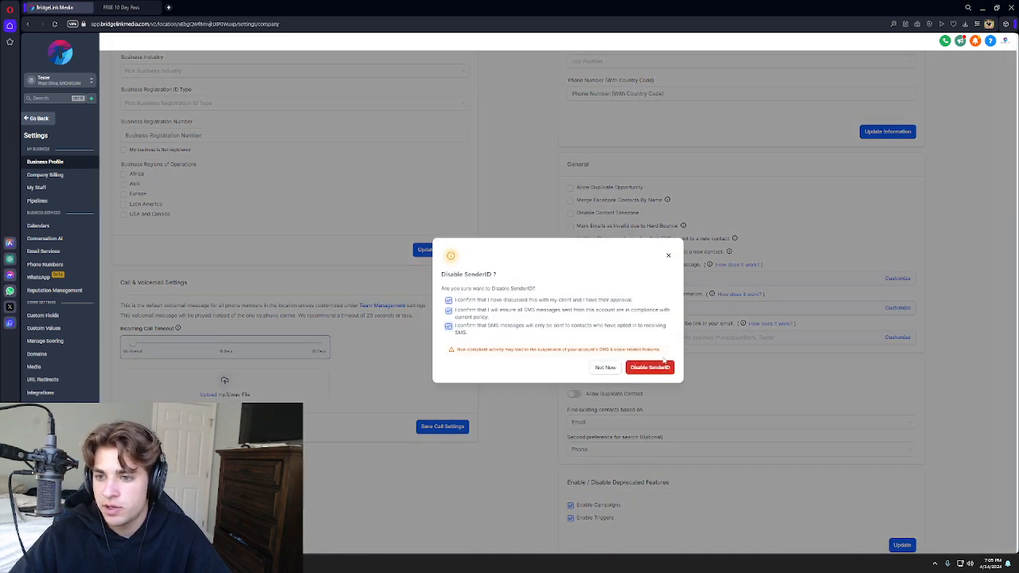
{"action": "left_click", "coordinate": [650, 367]}
{"action": "left_click", "coordinate": [474, 340]}
{"action": "type", "text": "CONFIRM"}
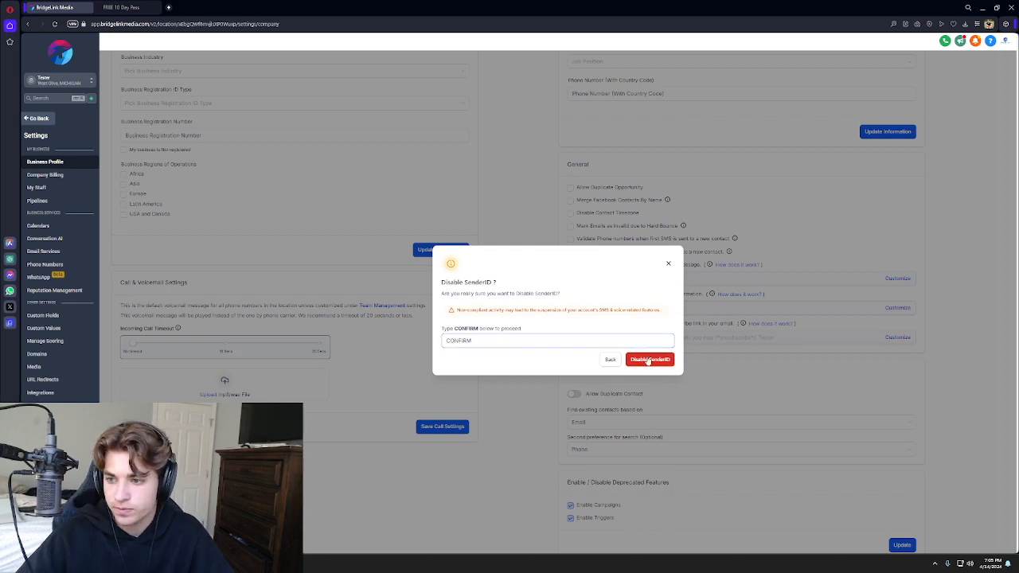
{"action": "left_click", "coordinate": [646, 359]}
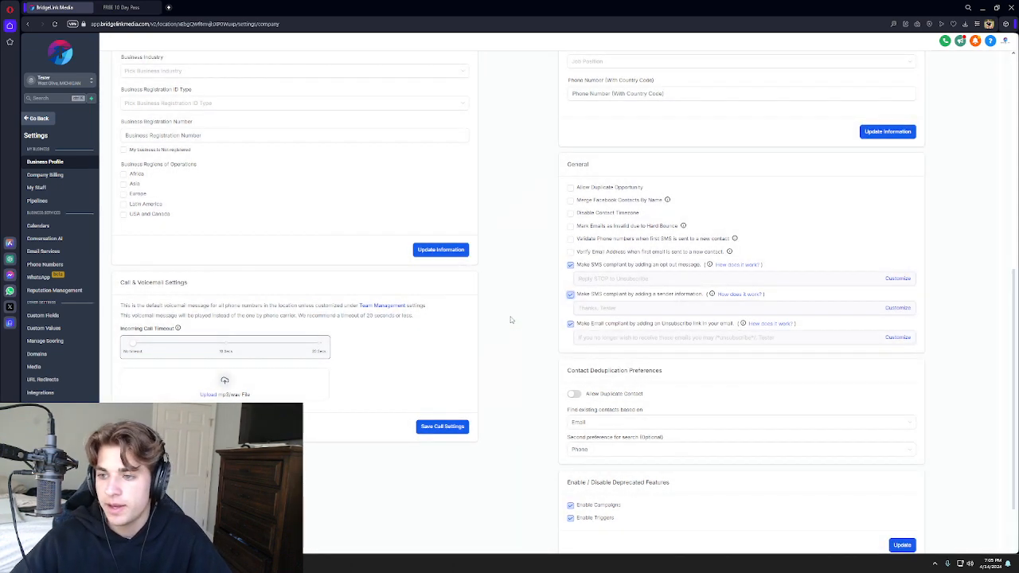
Update the general business profile settings and recheck the SMS and email compliance options
{"action": "scroll", "coordinate": [725, 363], "scroll_direction": "down", "scroll_amount": 3}
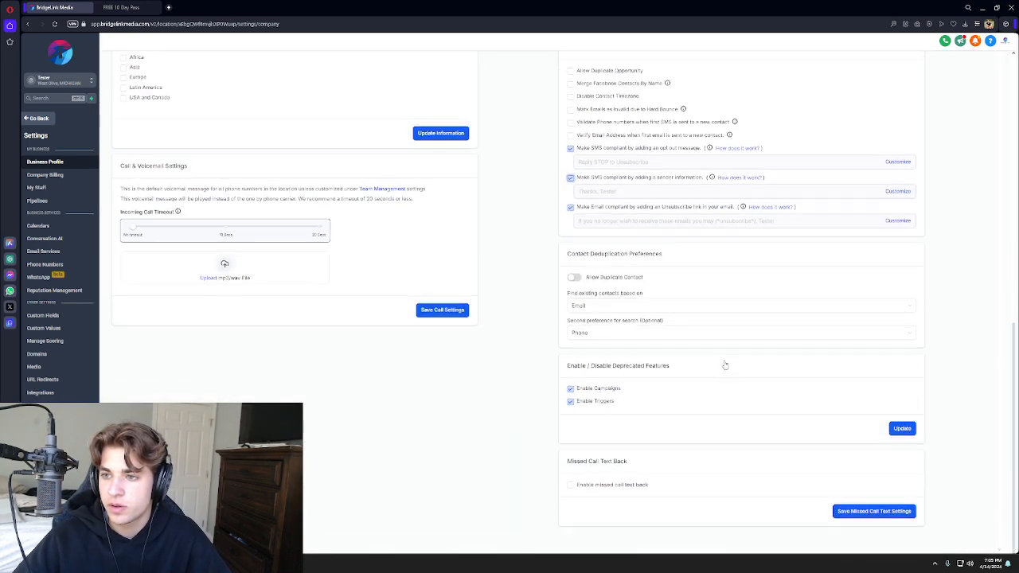
{"action": "scroll", "coordinate": [687, 334], "scroll_direction": "up", "scroll_amount": 6}
{"action": "scroll", "coordinate": [687, 333], "scroll_direction": "down", "scroll_amount": 5}
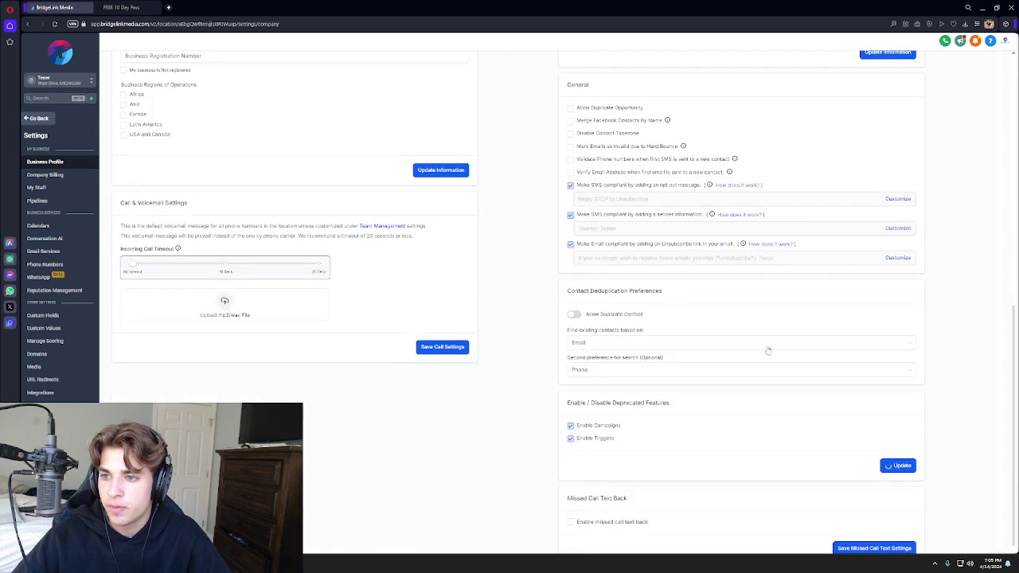
{"action": "scroll", "coordinate": [769, 353], "scroll_direction": "up", "scroll_amount": 3}
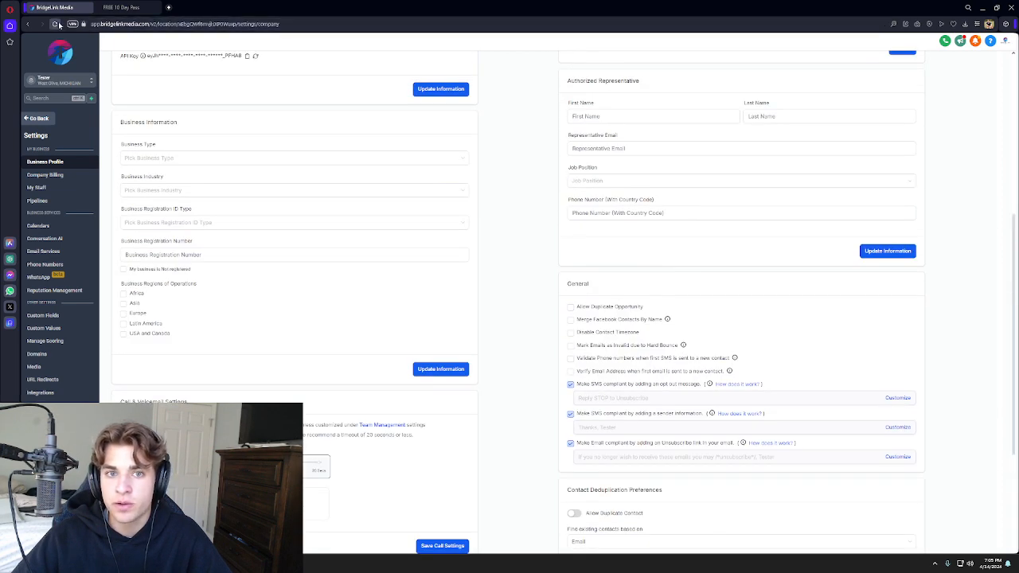
{"action": "scroll", "coordinate": [555, 283], "scroll_direction": "down", "scroll_amount": 2}
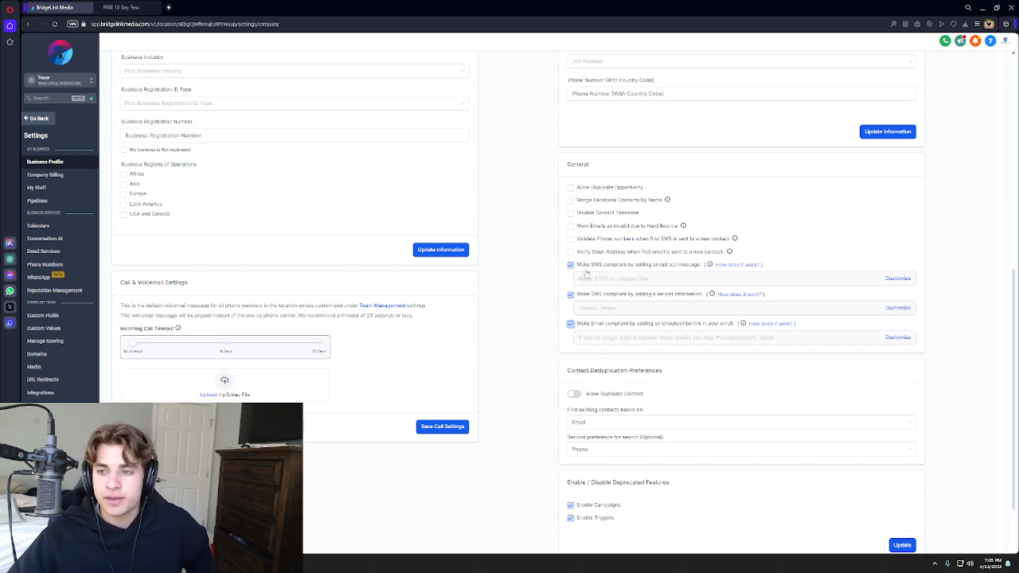
Open the phone number settings and inspect the Forwarding Number column of the managed numbers
{"action": "scroll", "coordinate": [258, 280], "scroll_direction": "up", "scroll_amount": 5}
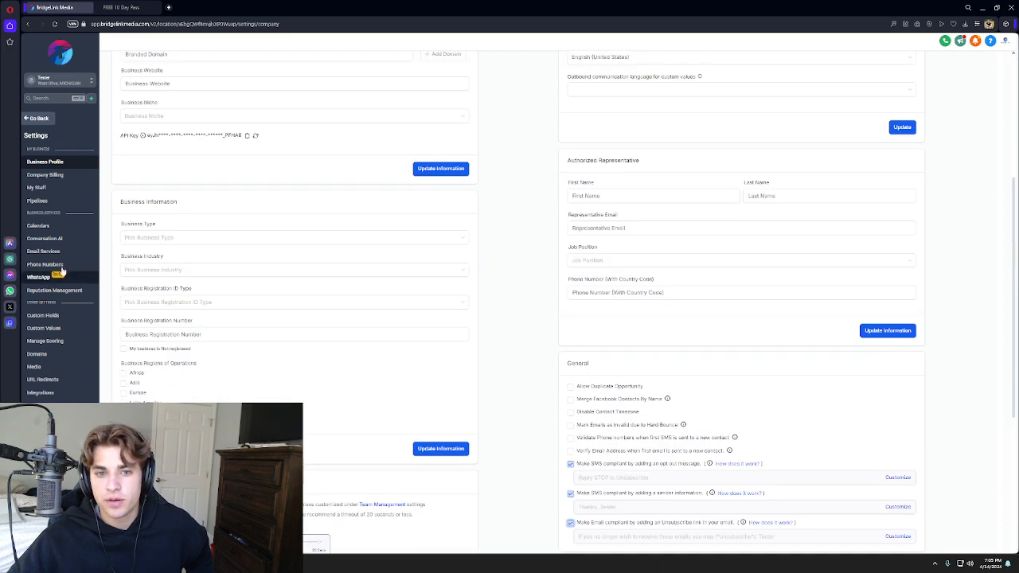
{"action": "left_click", "coordinate": [48, 265]}
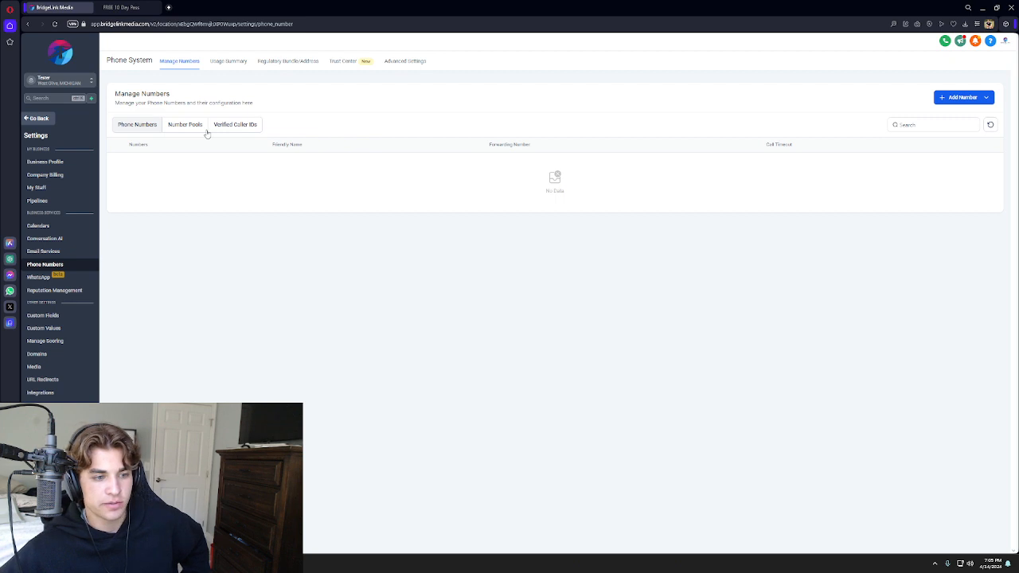
{"action": "triple_click", "coordinate": [477, 150]}
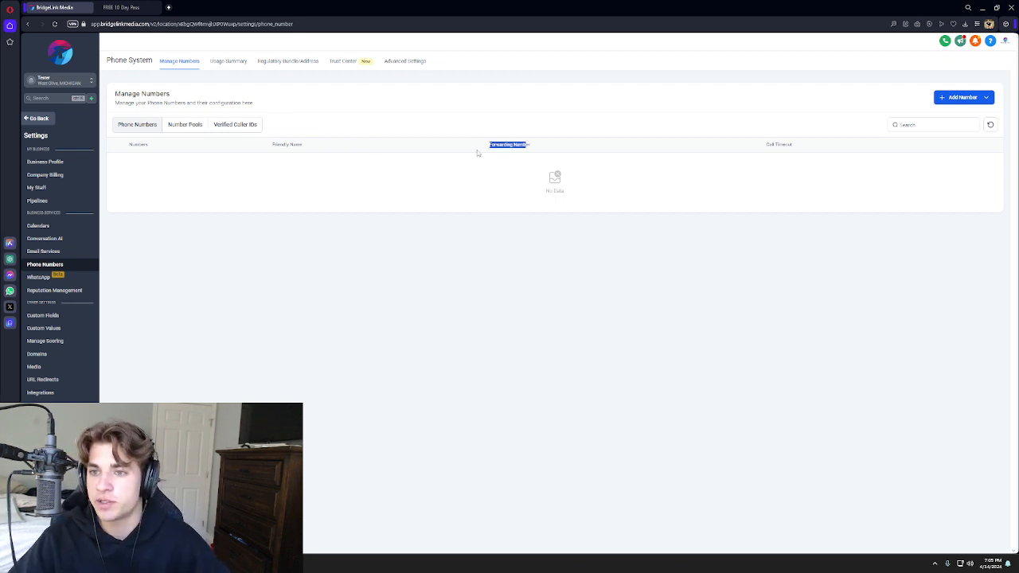
{"action": "left_click_drag", "start_coordinate": [486, 150], "coordinate": [441, 149]}
{"action": "left_click", "coordinate": [439, 151]}
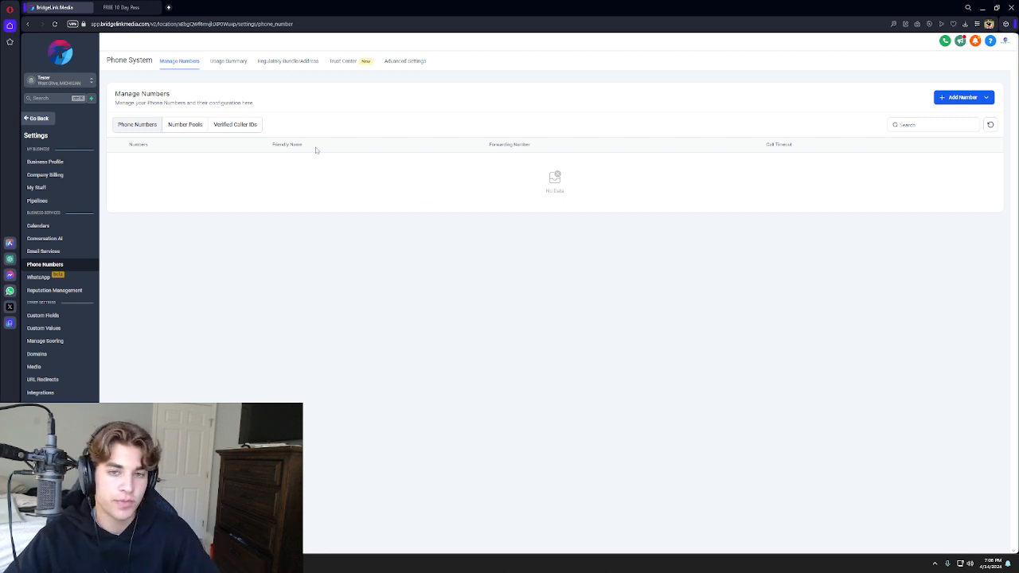
View the phone system's usage summary and regulatory bundle pages, ending in the Trust Center
{"action": "left_click", "coordinate": [225, 62]}
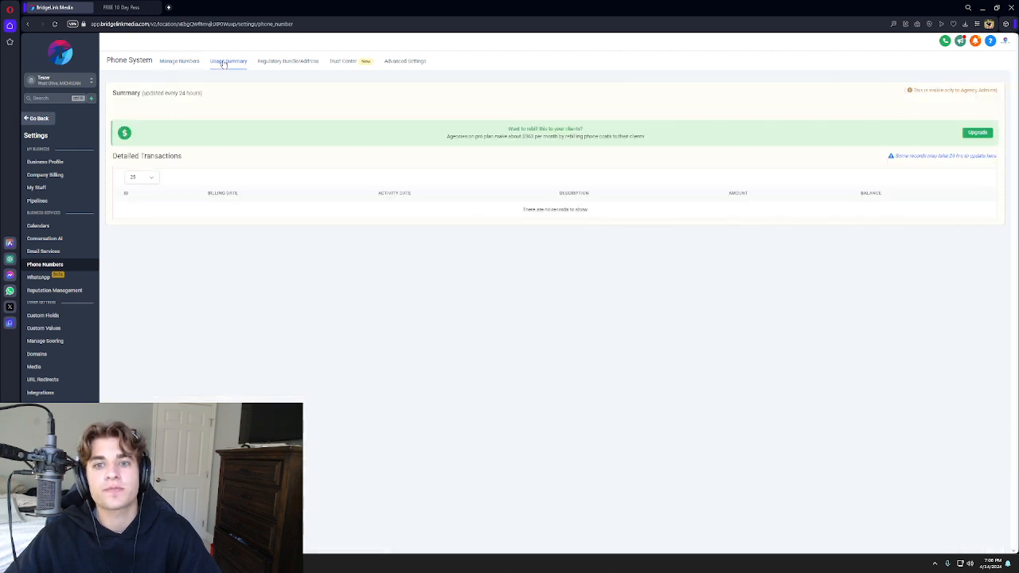
{"action": "left_click", "coordinate": [270, 62]}
{"action": "left_click", "coordinate": [335, 62]}
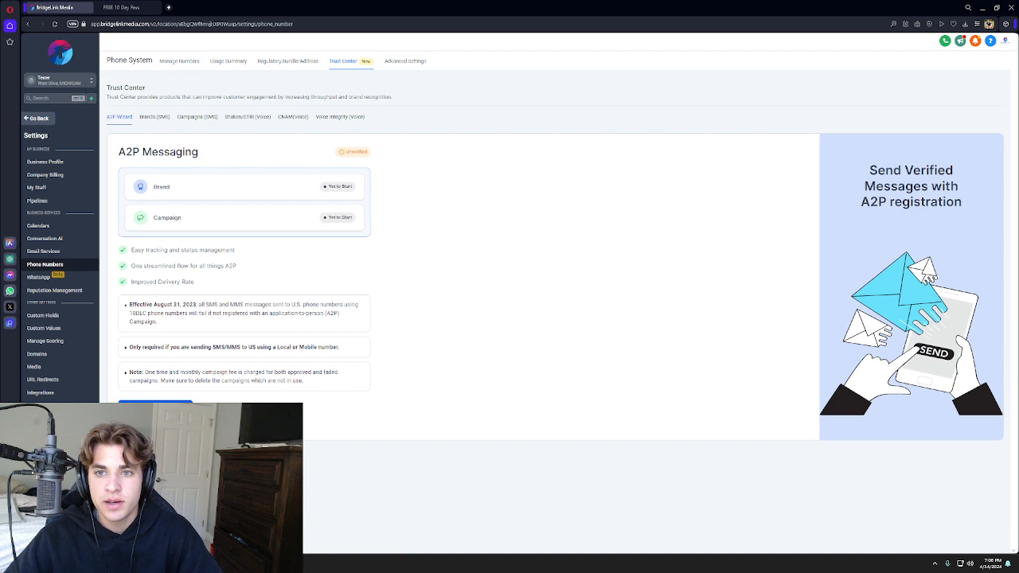
Read the A2P Messaging overview, covering the brand and campaign registration, its benefits and the requirement notes
{"action": "left_click_drag", "start_coordinate": [409, 411], "coordinate": [137, 151]}
{"action": "left_click", "coordinate": [377, 264]}
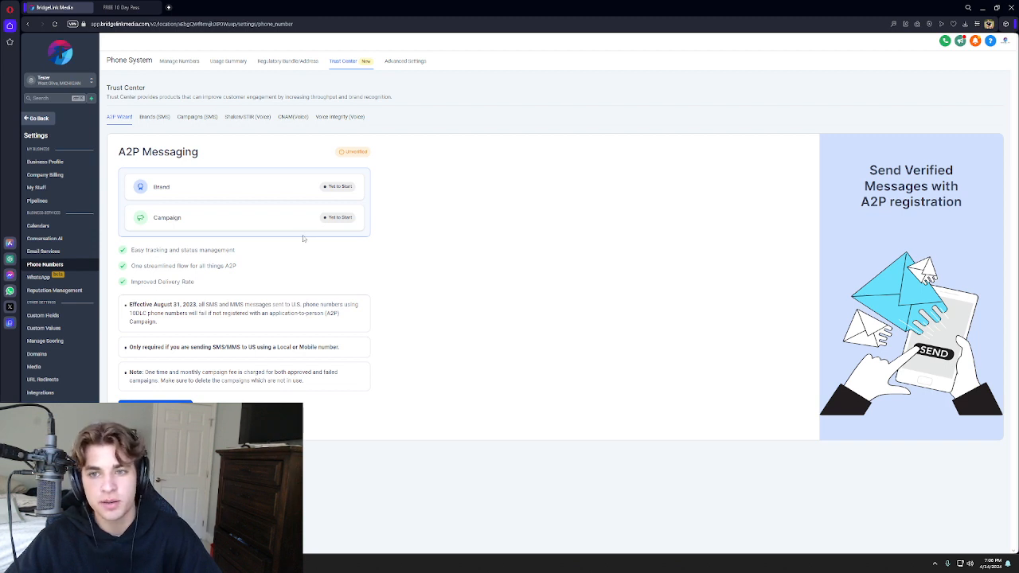
{"action": "left_click_drag", "start_coordinate": [133, 152], "coordinate": [374, 340]}
{"action": "left_click", "coordinate": [374, 339]}
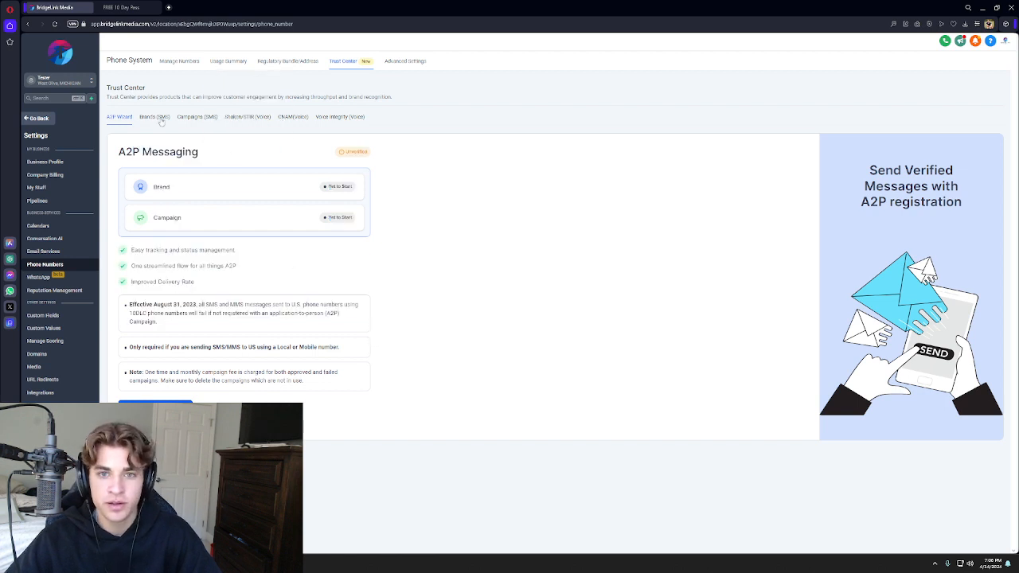
Look through the Trust Center's Brands, Campaigns, Shaken/STIR, CNAM and Voice Integrity pages and return to the A2P Wizard
{"action": "left_click", "coordinate": [160, 118]}
{"action": "left_click", "coordinate": [193, 118]}
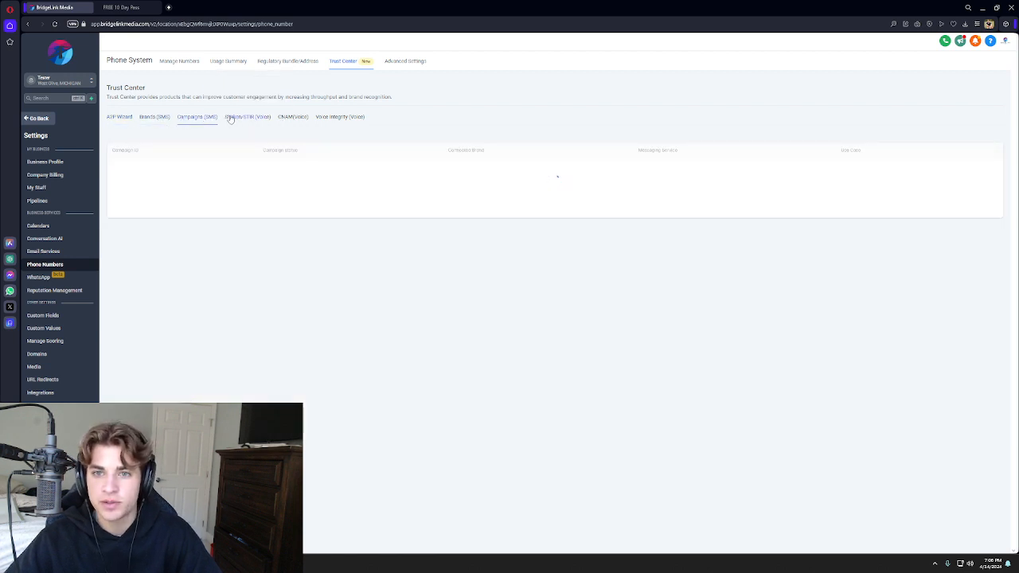
{"action": "left_click", "coordinate": [230, 119]}
{"action": "left_click", "coordinate": [292, 118]}
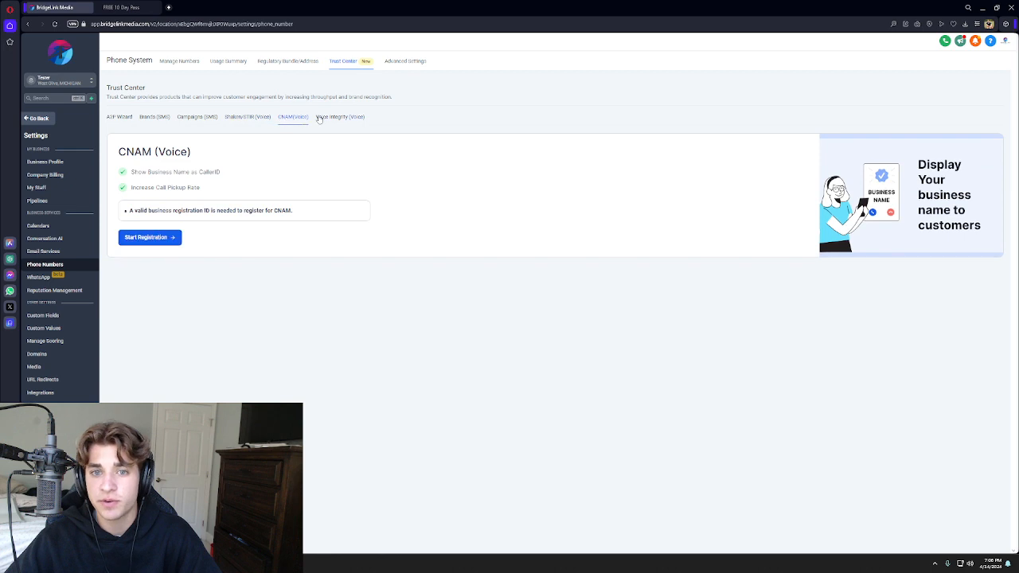
{"action": "left_click", "coordinate": [319, 118]}
{"action": "left_click", "coordinate": [126, 118]}
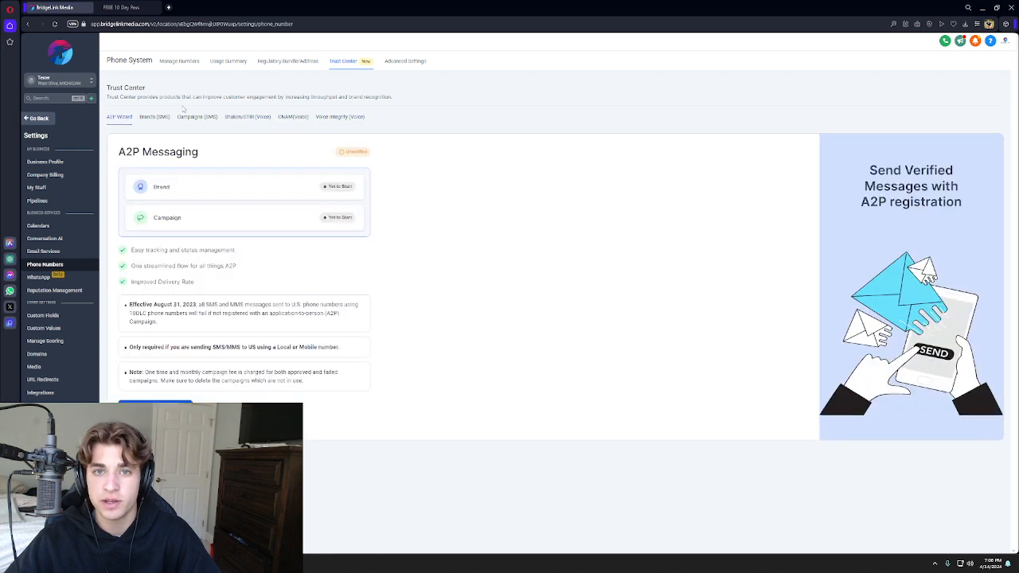